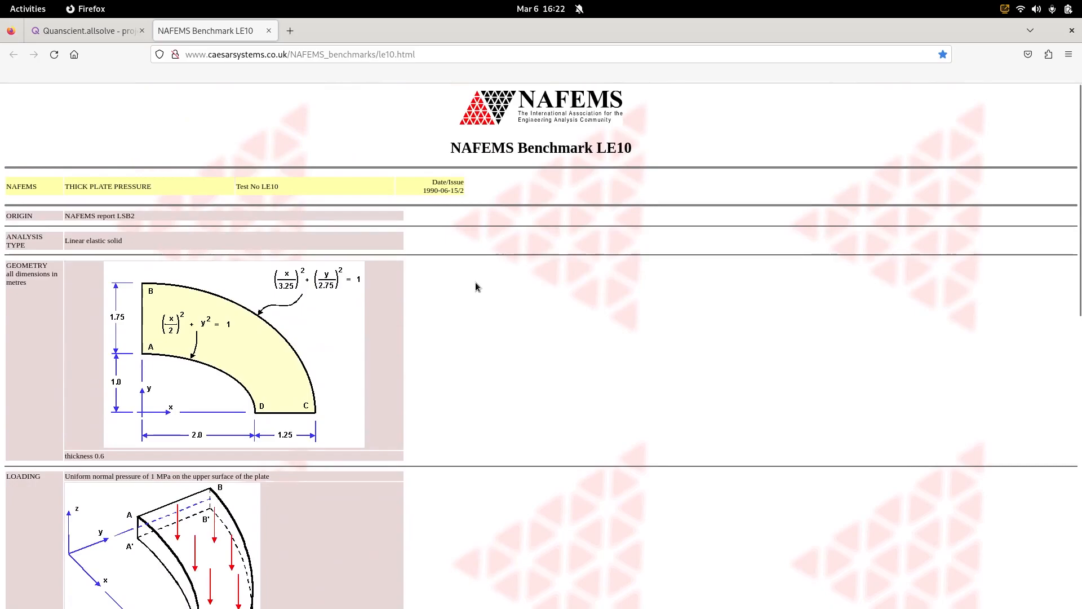
Step: Create the project NAFEMS LE10 in Quanscient Allsolve and upload the benchmark plate's geometry file
scroll(476, 283, down, 3)
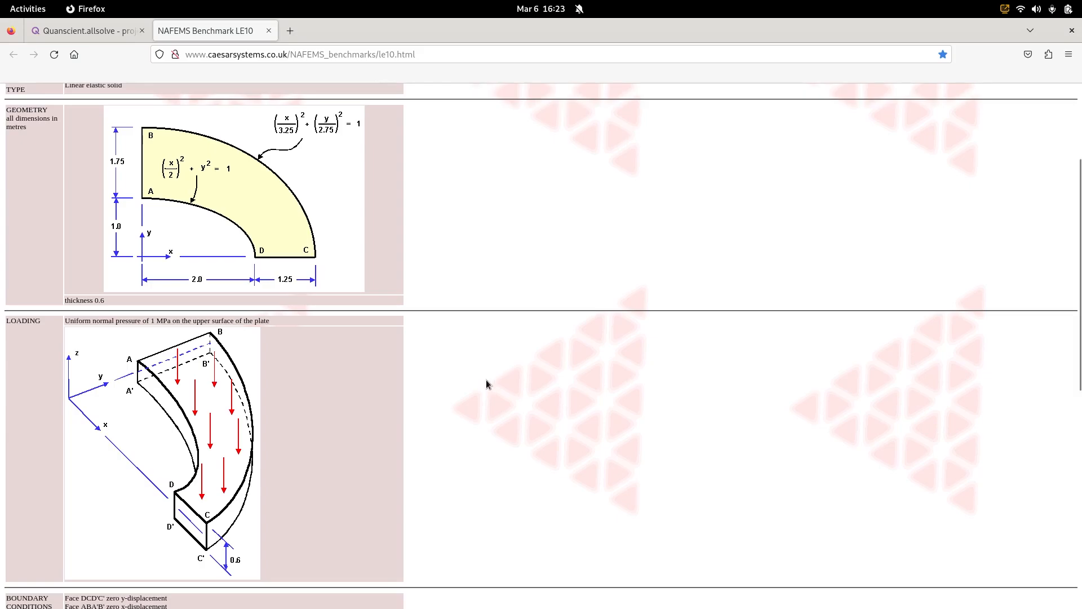
scroll(484, 377, down, 8)
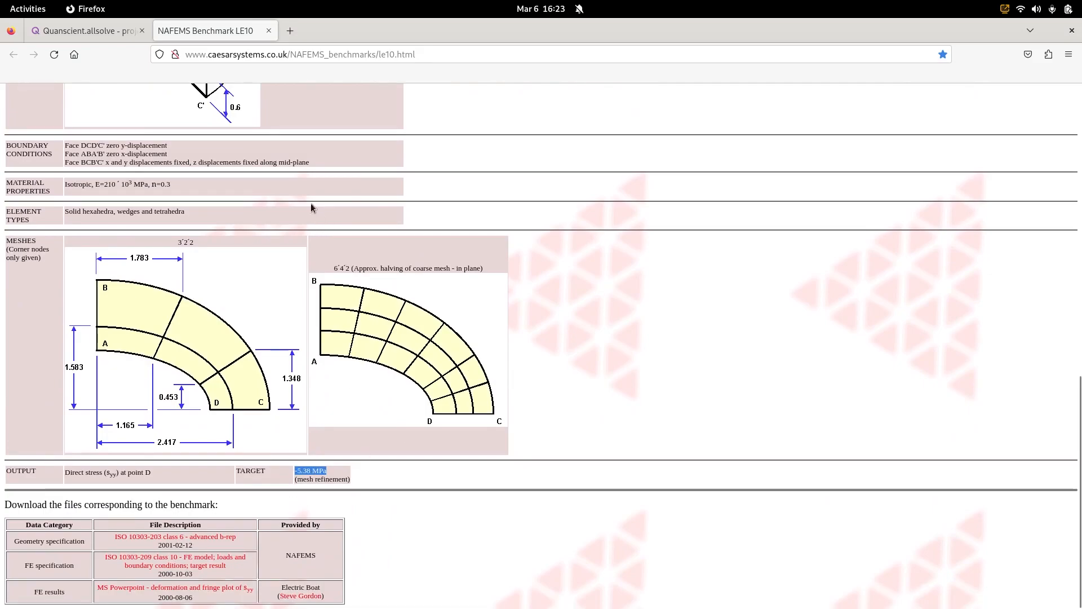
click(79, 31)
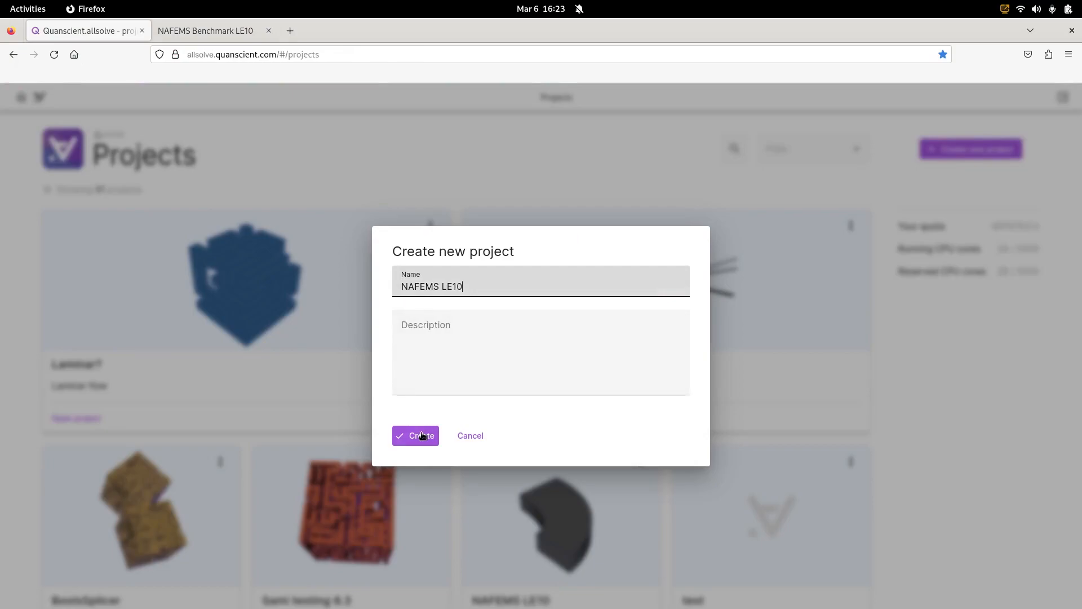
click(416, 436)
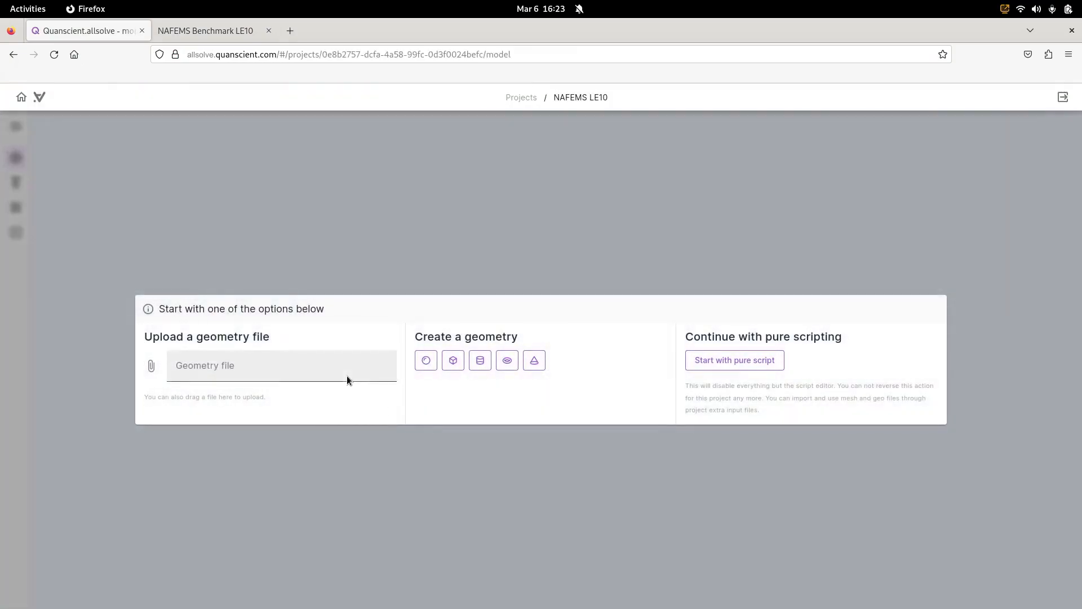
click(347, 376)
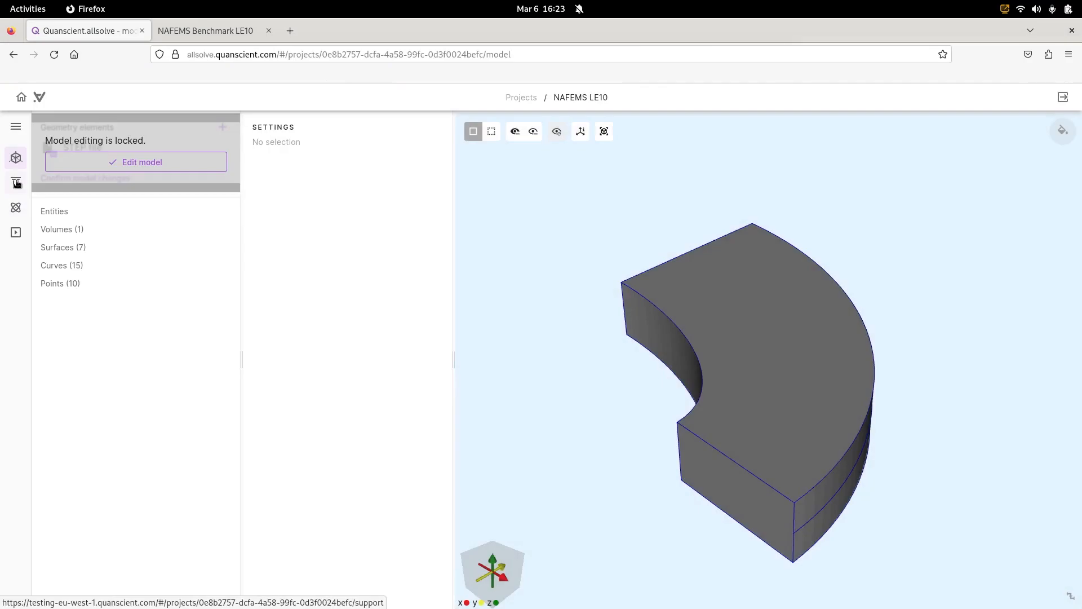
Step: Add Aluminium from the material library to the project's materials
click(17, 184)
click(219, 161)
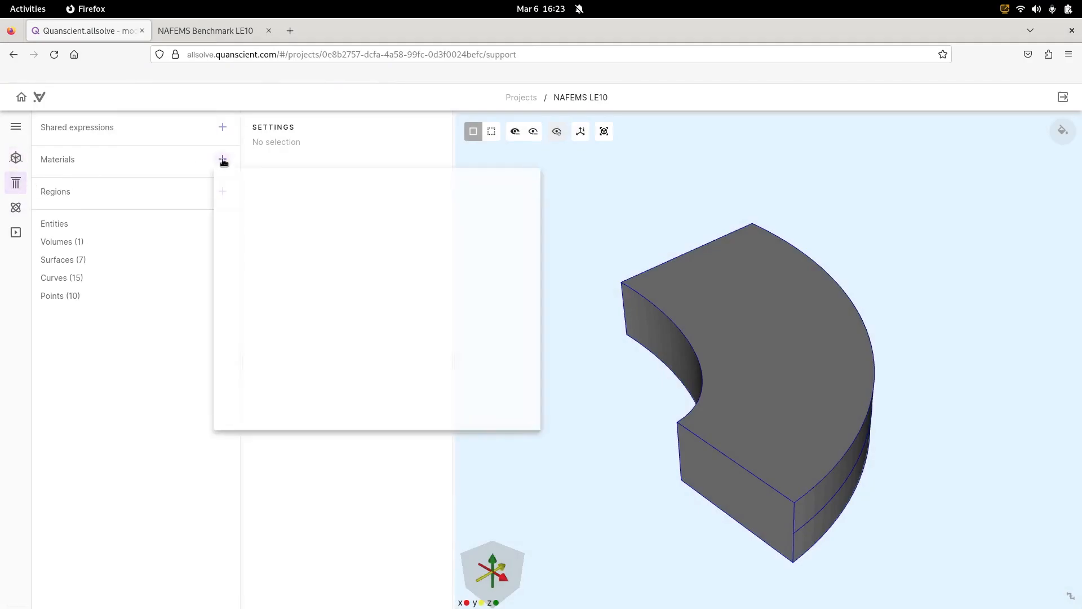
click(247, 326)
click(264, 461)
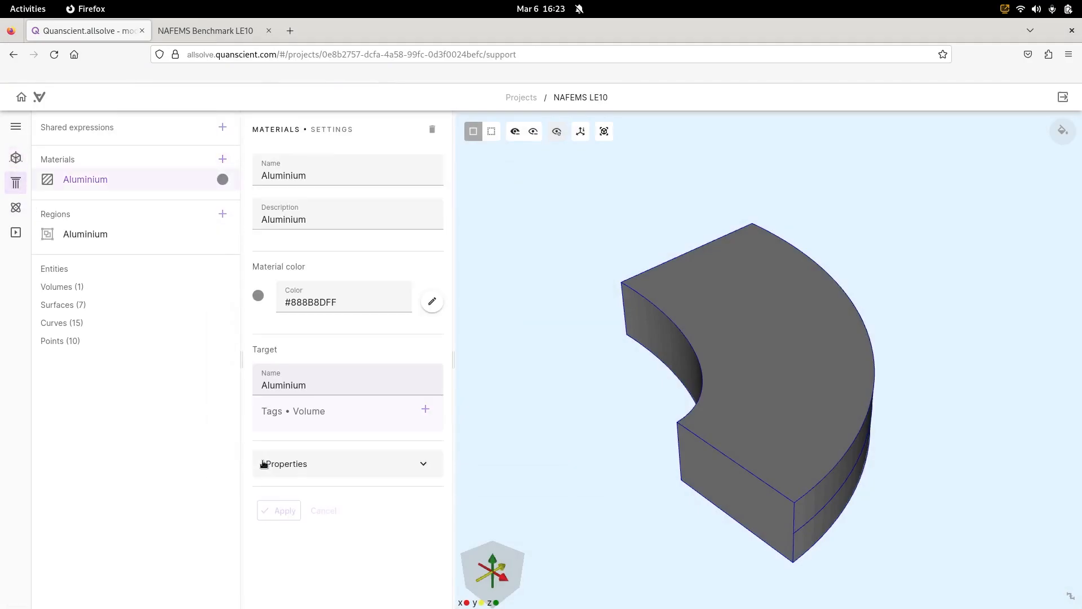
Step: Set the Young's modulus in the aluminium's elasticity matrix to 210e9 Pa
click(322, 460)
scroll(332, 432, down, 3)
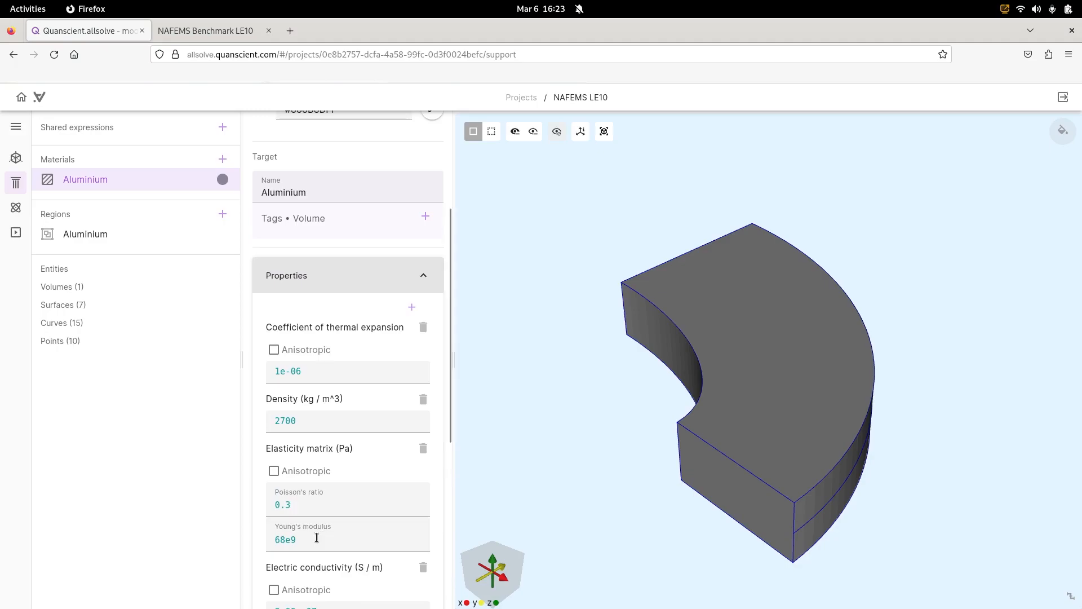
drag(305, 540, 215, 534)
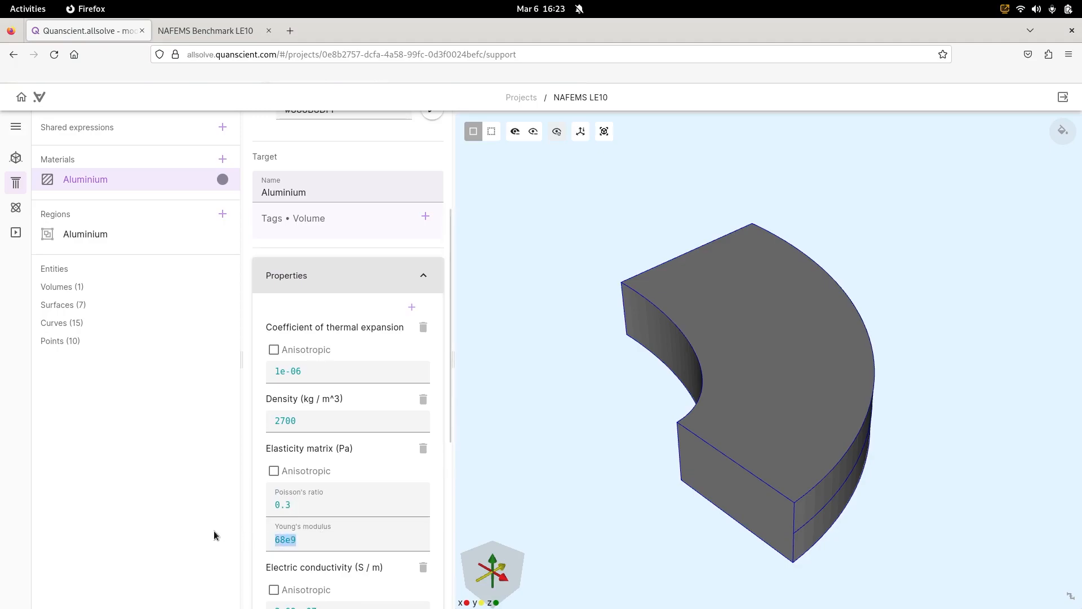
text(210e9)
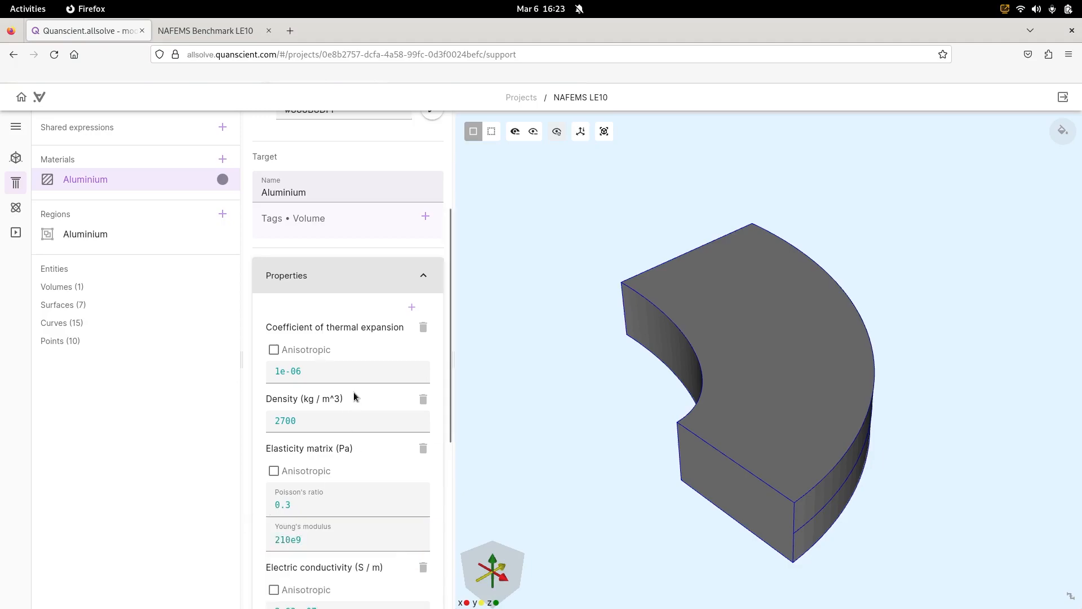
Step: Assign the Aluminium material to the plate volume and apply the material settings
scroll(350, 392, down, 5)
click(287, 587)
click(773, 381)
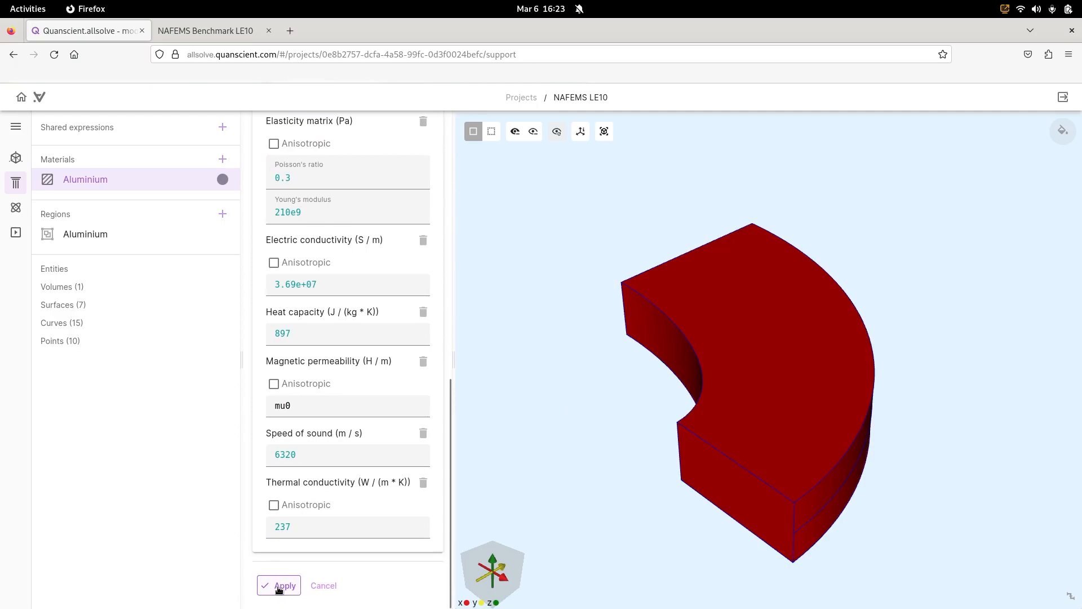
click(278, 588)
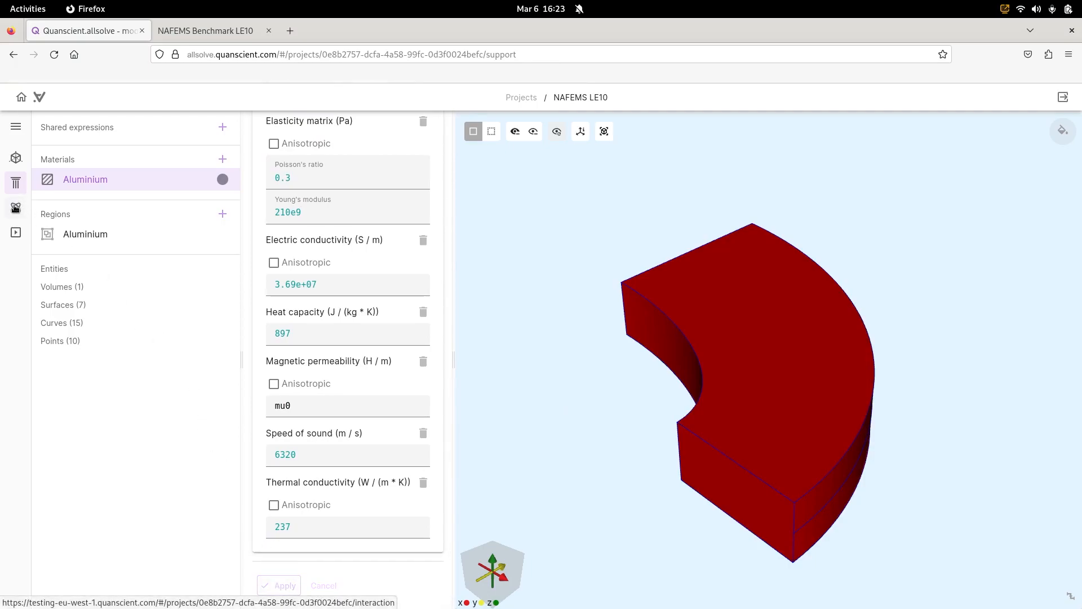
Step: Add Solid mechanics physics to the model
click(15, 208)
click(222, 129)
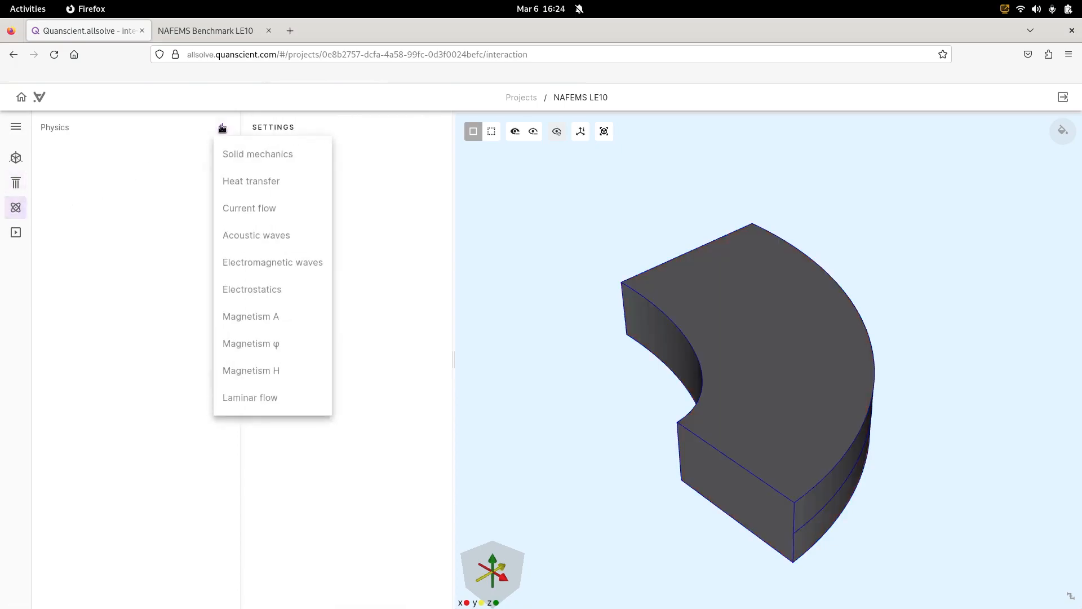
click(228, 155)
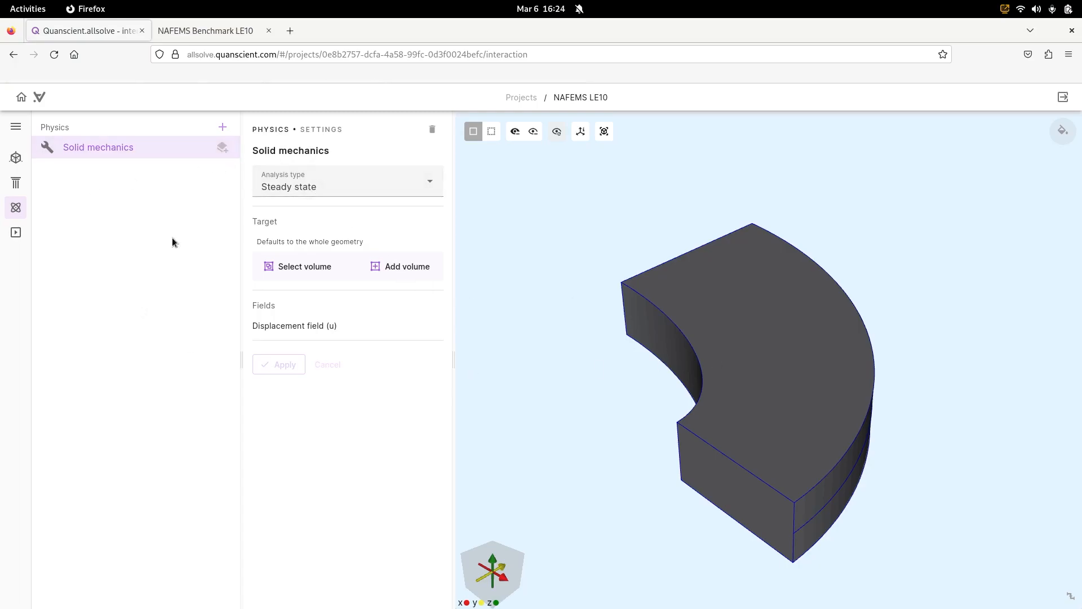
Step: Add a solid mechanics constraint with a surface region on the plate's straight end face DCD'C'
click(222, 147)
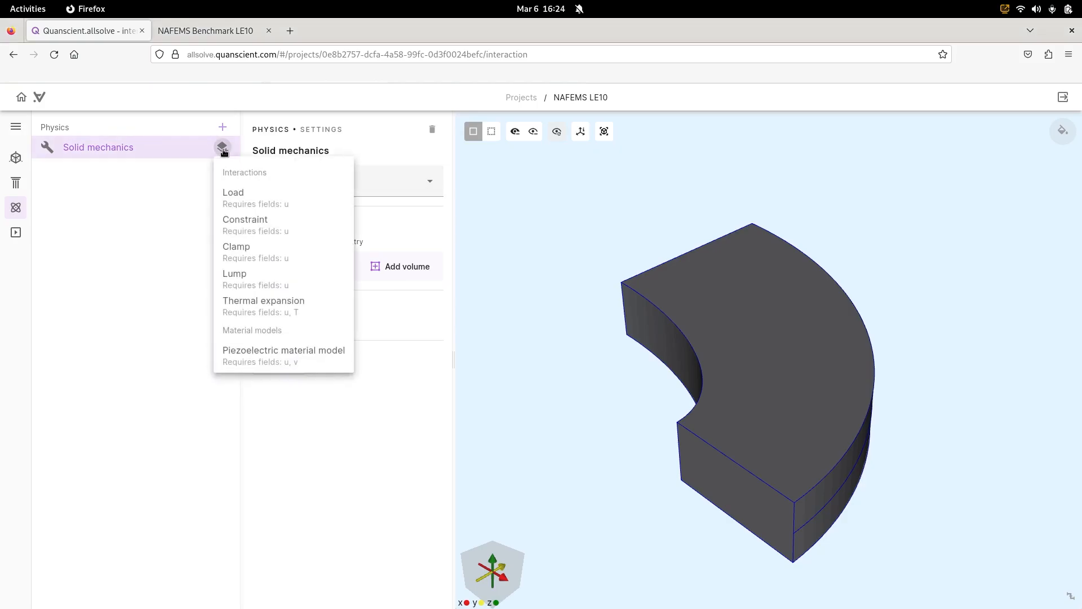
click(241, 225)
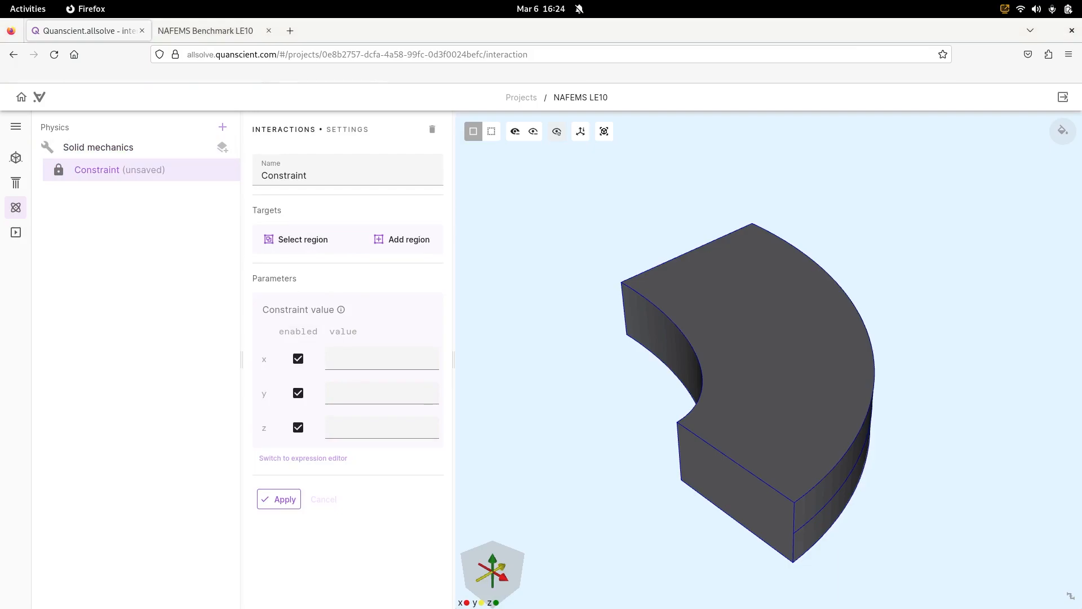
click(399, 242)
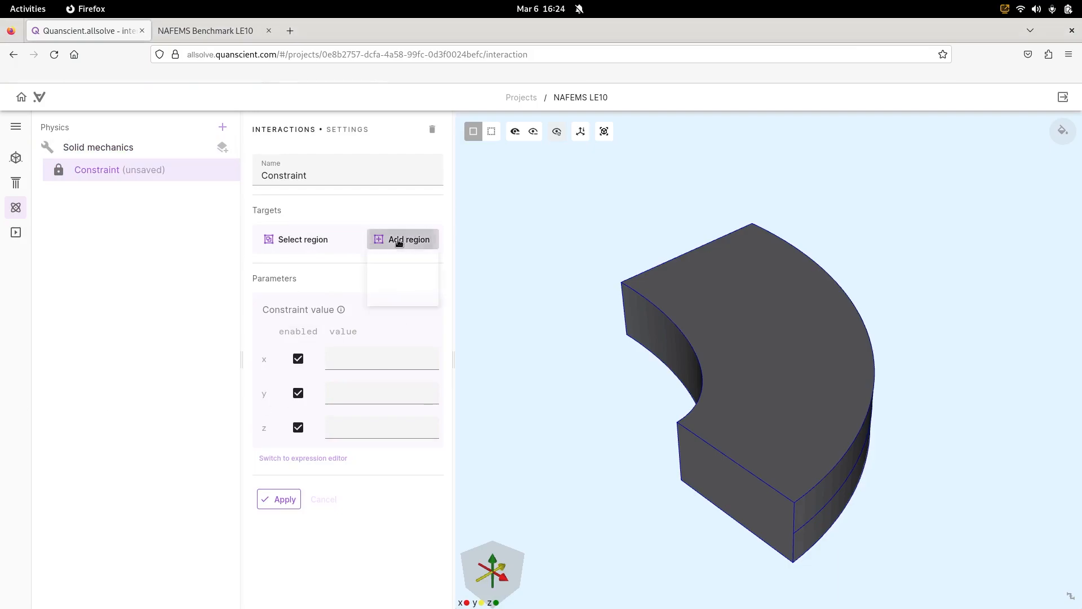
click(391, 321)
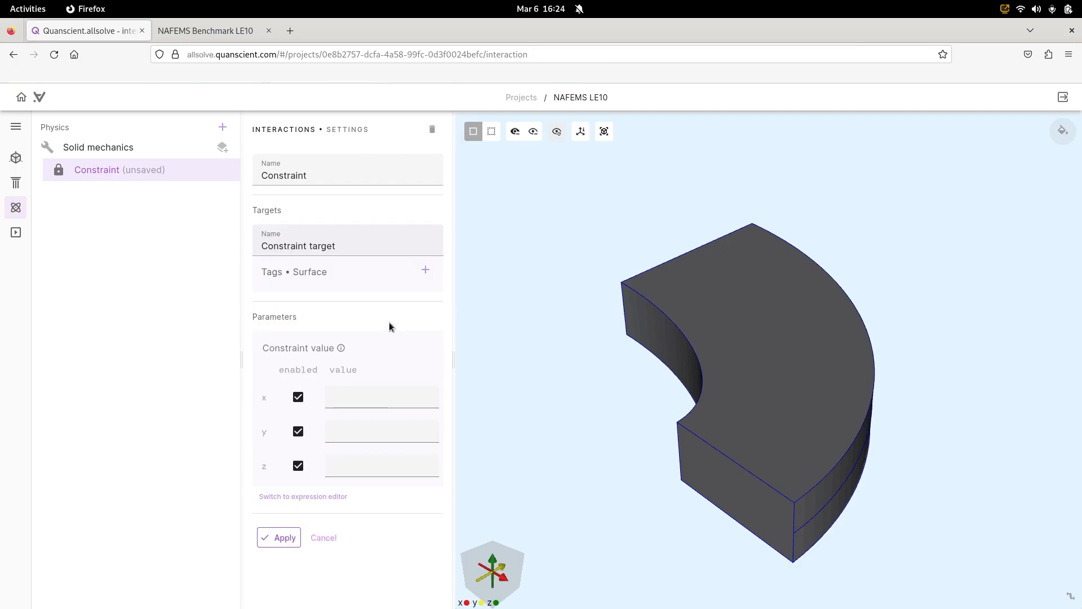
click(698, 483)
Step: Limit the end face DCD'C' constraint to the y component with value 0 and apply it
click(298, 415)
click(298, 483)
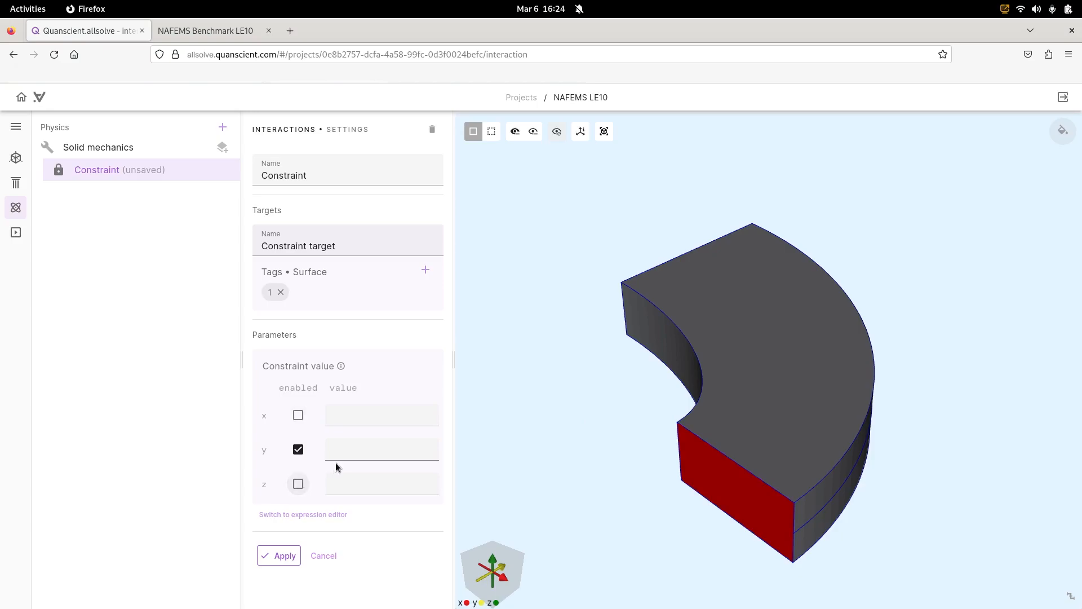
click(341, 451)
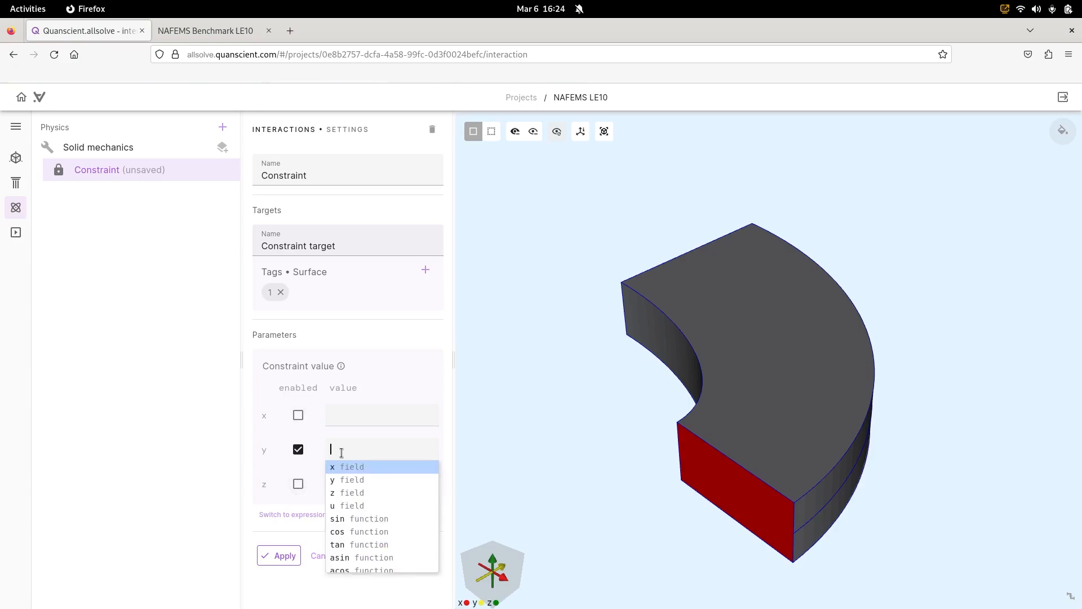
text(0)
click(271, 557)
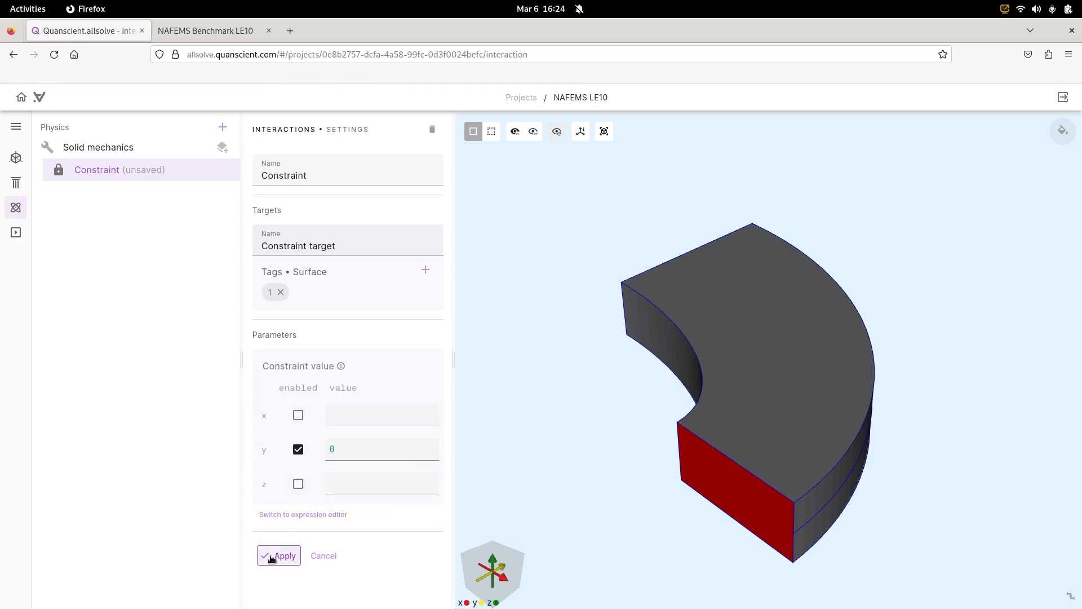
Step: Add a second constraint with a surface region on the plate's other straight end face, ABA'B'
click(223, 148)
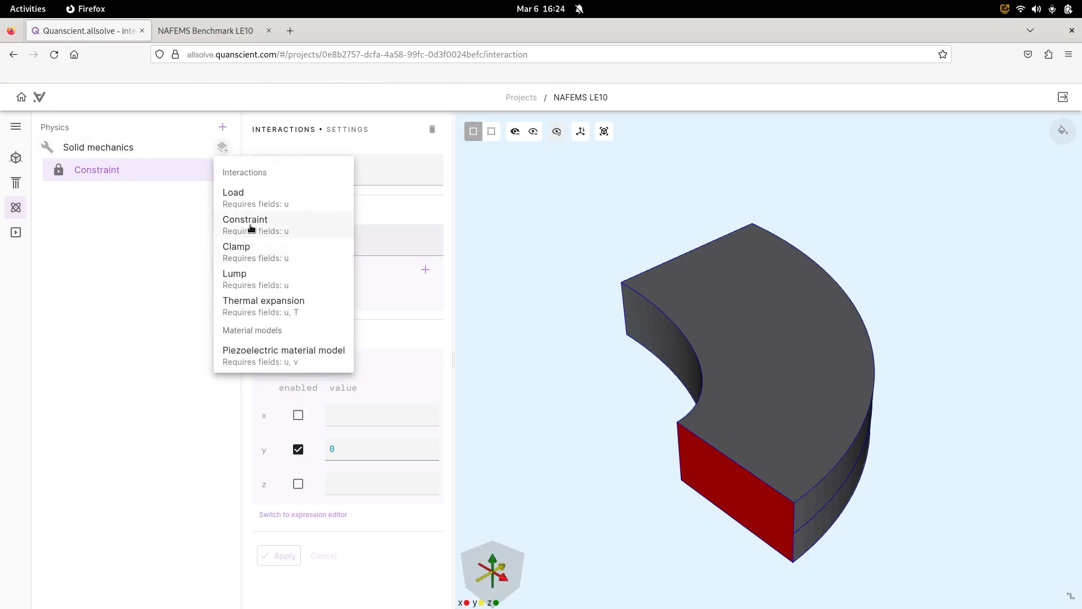
click(284, 223)
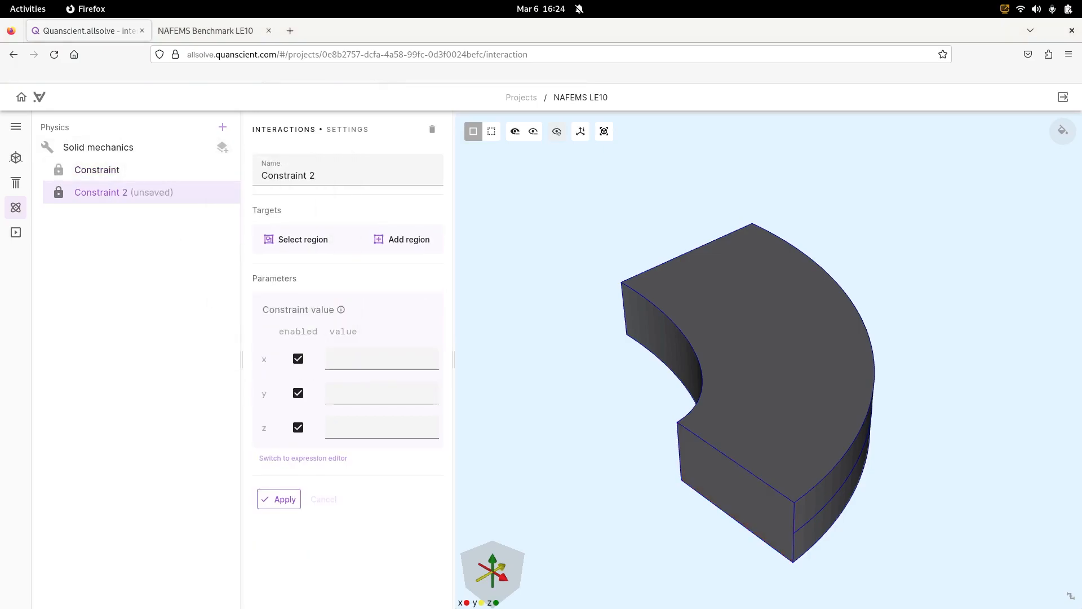
drag(476, 316, 629, 432)
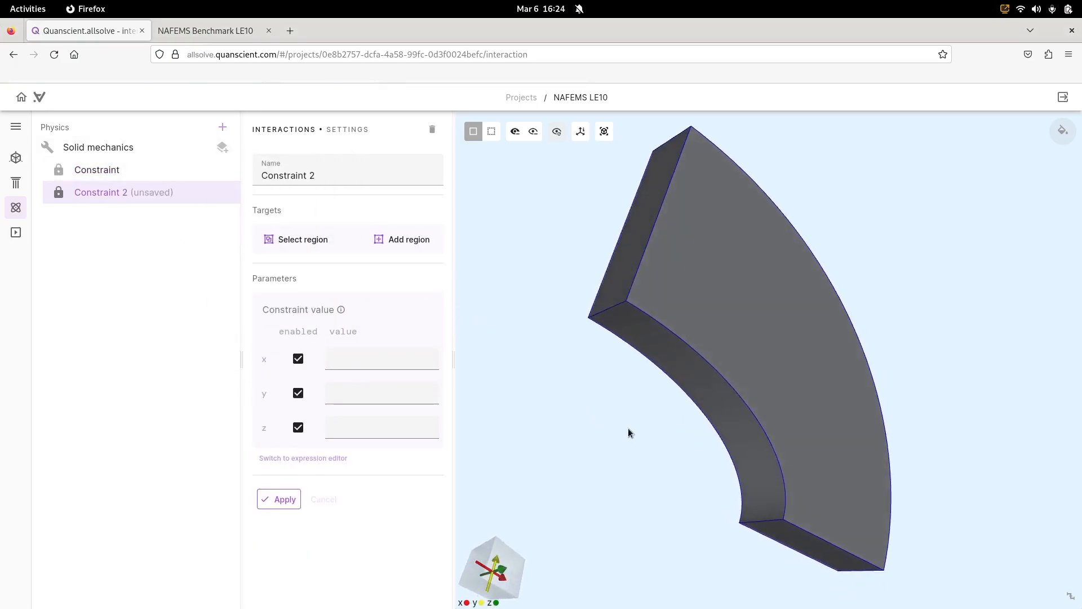
click(411, 239)
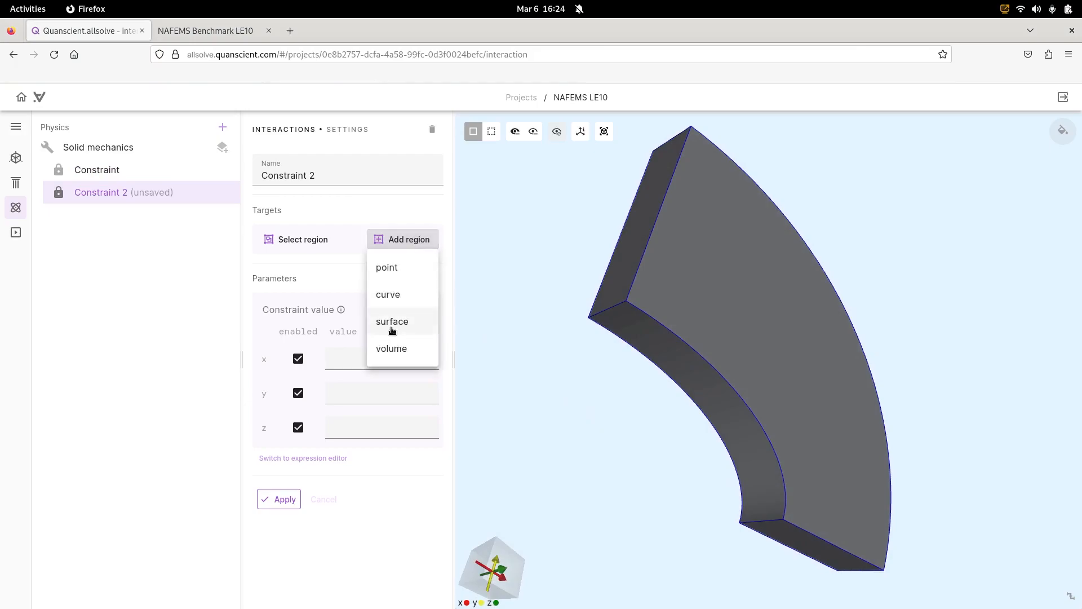
click(394, 323)
click(622, 291)
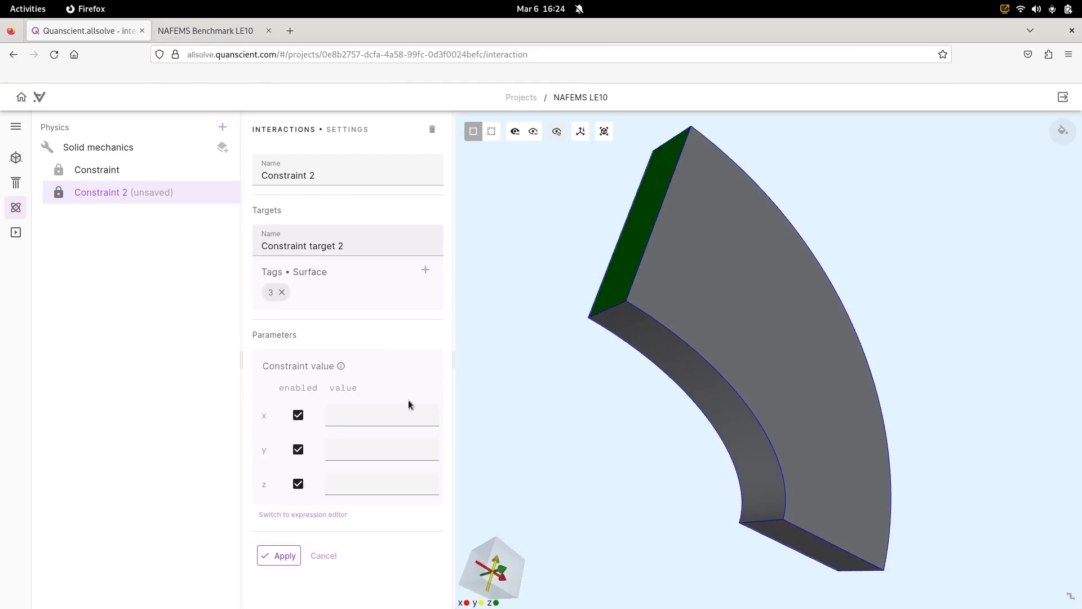
Step: Limit the end face ABA'B' constraint to the x component with value 0 and apply it
click(298, 483)
click(298, 449)
click(348, 412)
text(0)
click(280, 557)
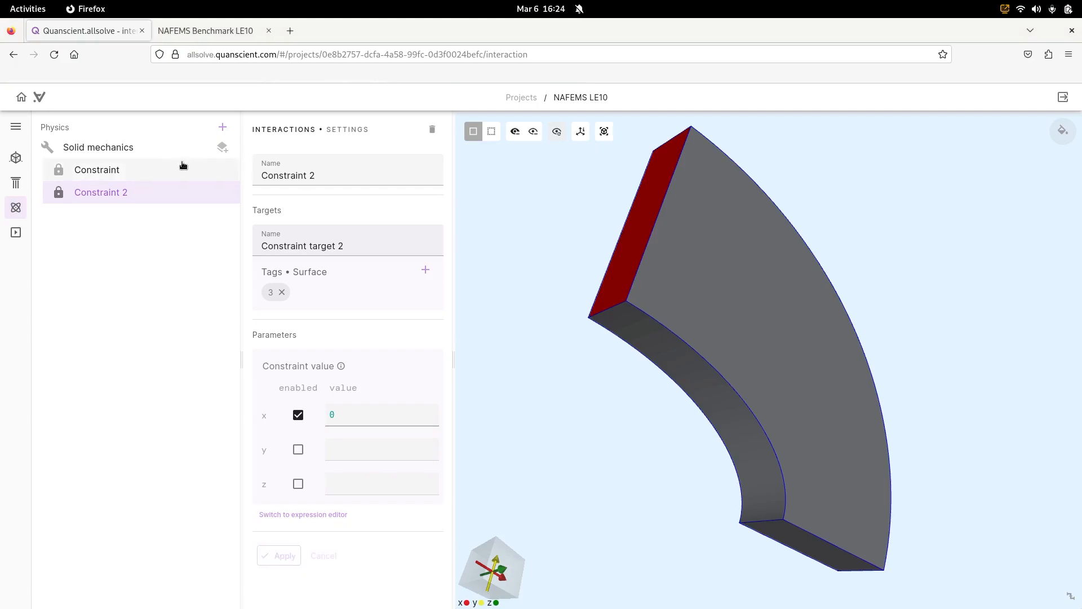
Step: Add a third constraint with a surface region covering both halves of the plate's outer curved face
click(222, 147)
click(244, 219)
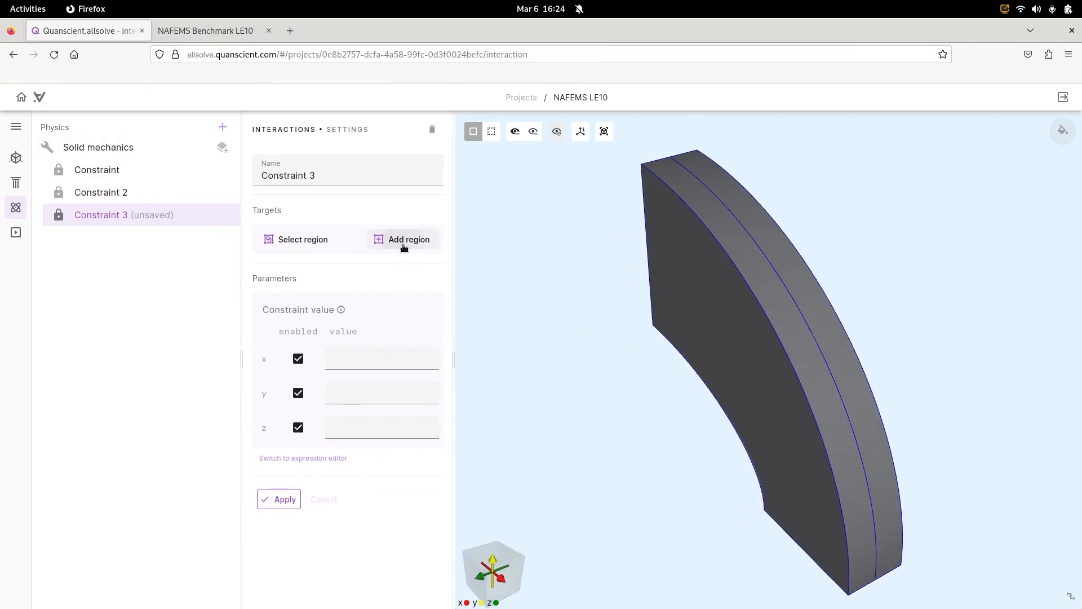
click(402, 244)
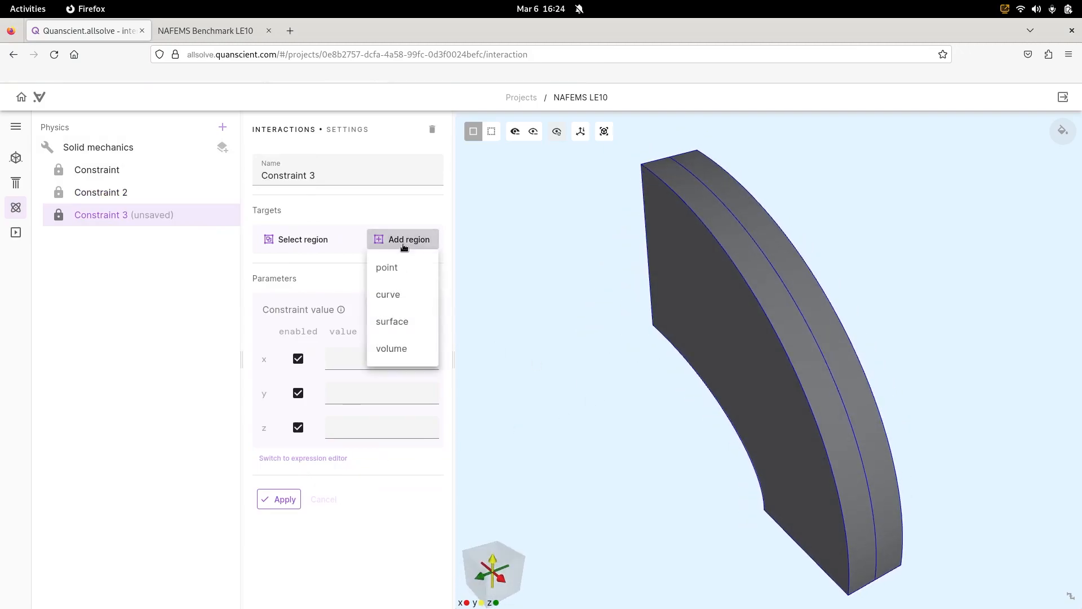
click(393, 322)
click(803, 290)
click(804, 287)
Step: Set the outer curved face constraint to x = 0 and y = 0 with z disabled, and apply it
click(298, 483)
click(337, 454)
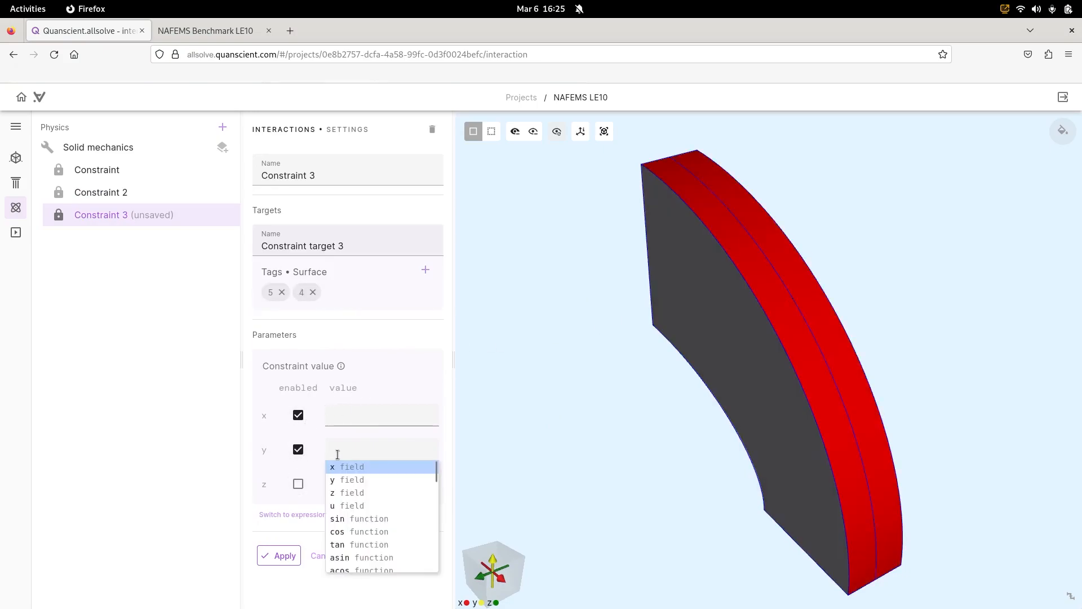
text(0)
click(341, 419)
text(0)
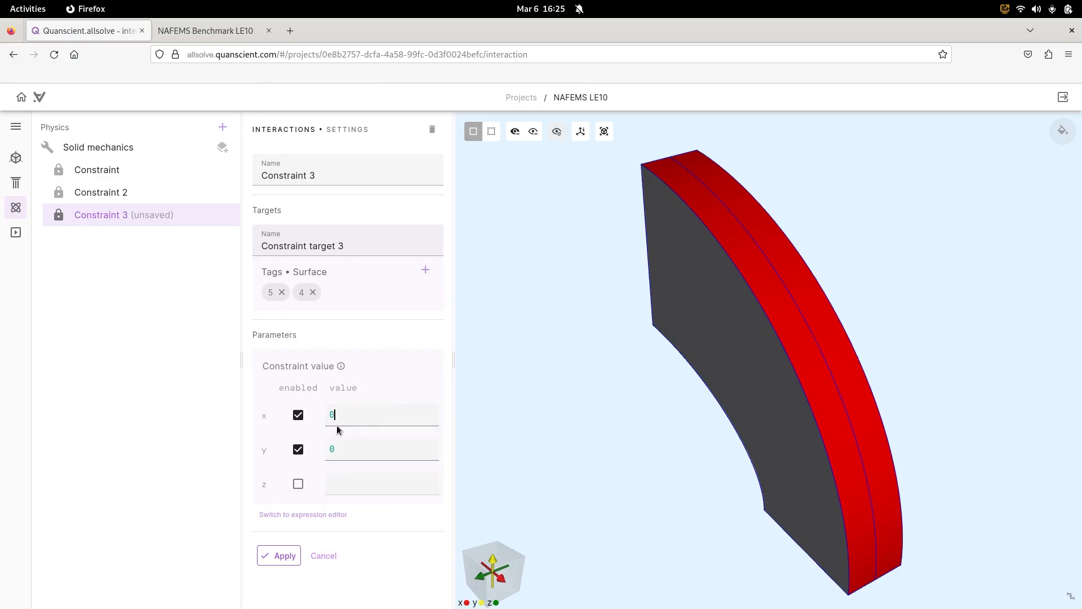
click(282, 557)
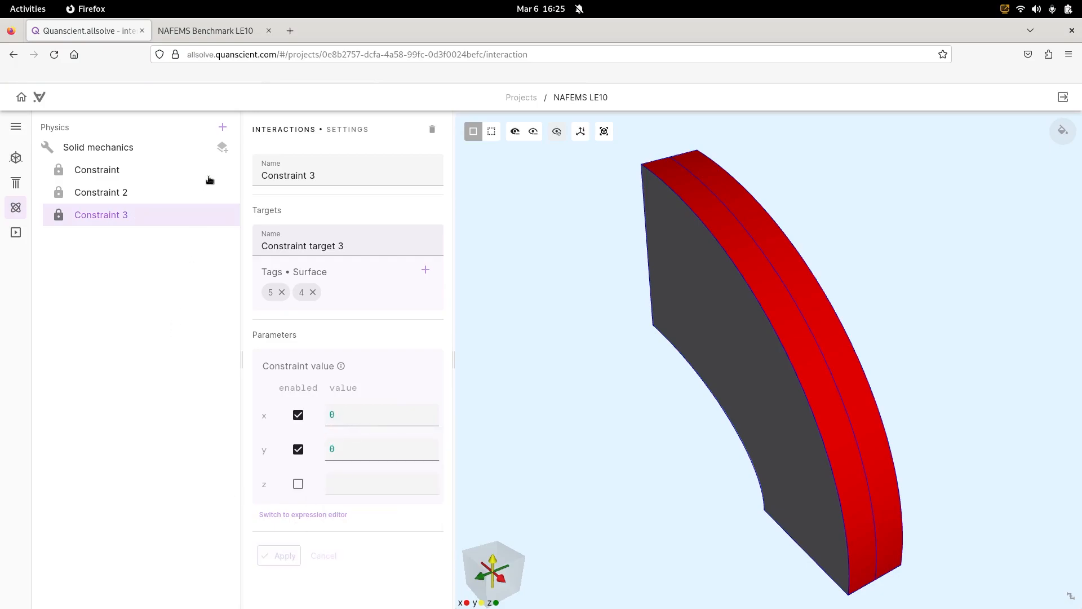
Step: Add a fourth constraint to the solid mechanics physics with a curve region on the mid-thickness edge of the outer curved face
click(222, 148)
click(241, 220)
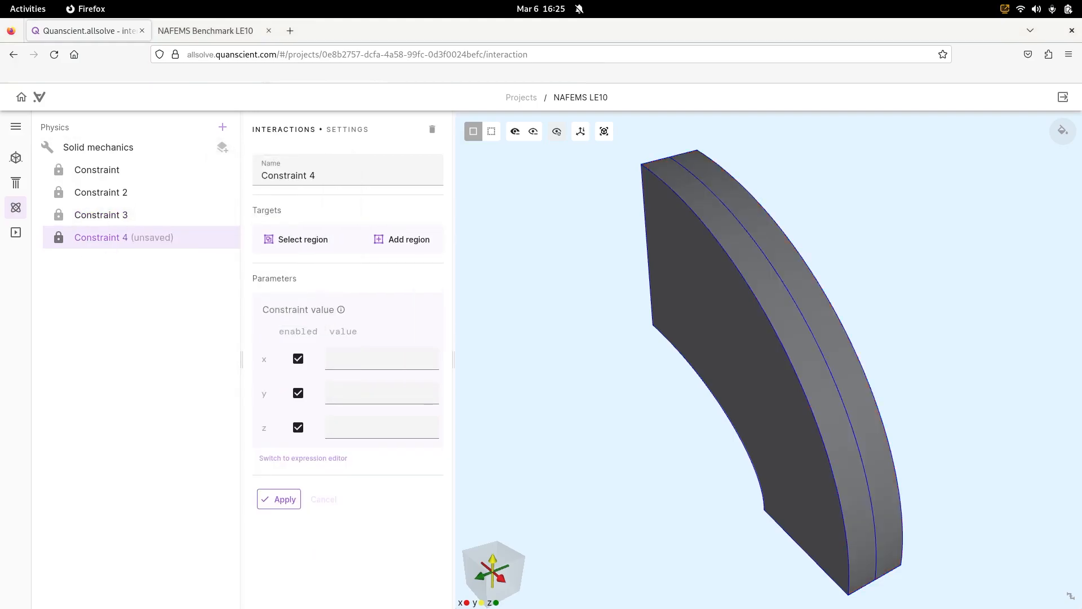
click(413, 239)
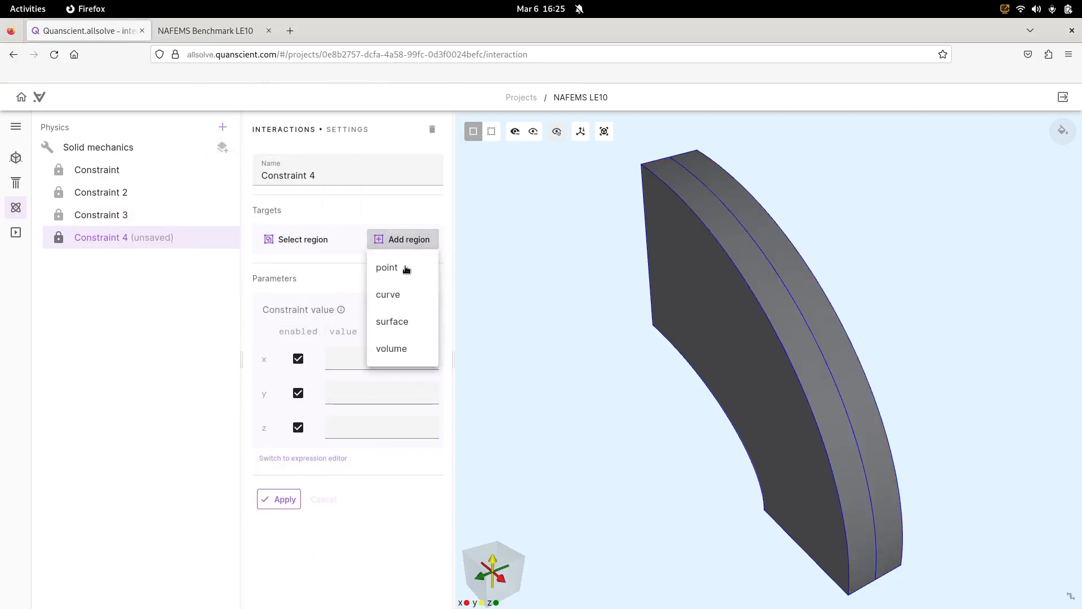
click(406, 295)
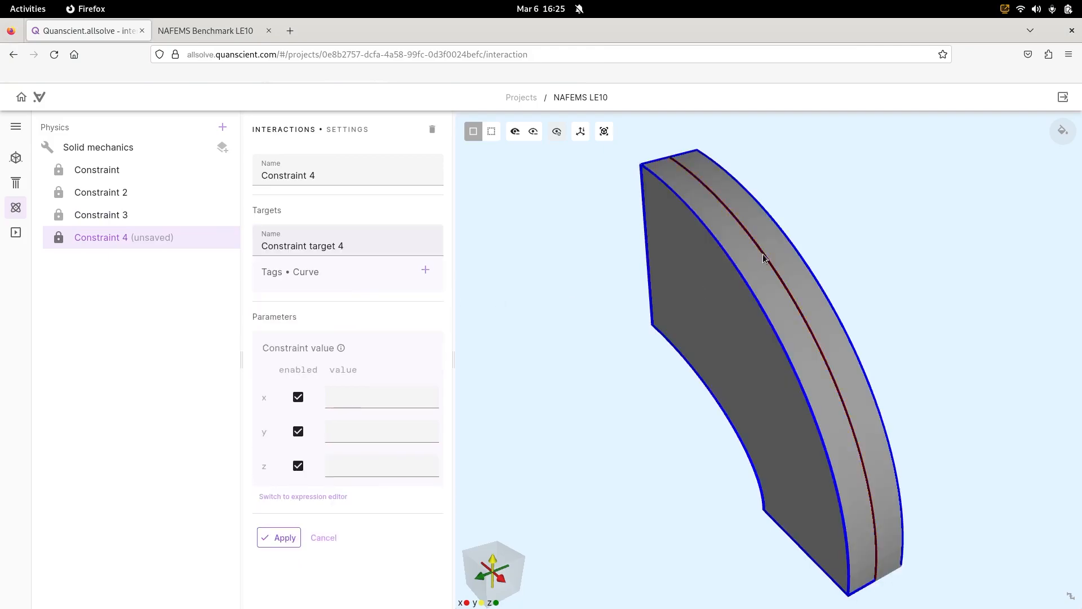
click(764, 259)
Step: Limit the mid-thickness curve constraint to the z component with value 0 and apply it
click(298, 450)
click(298, 415)
click(336, 485)
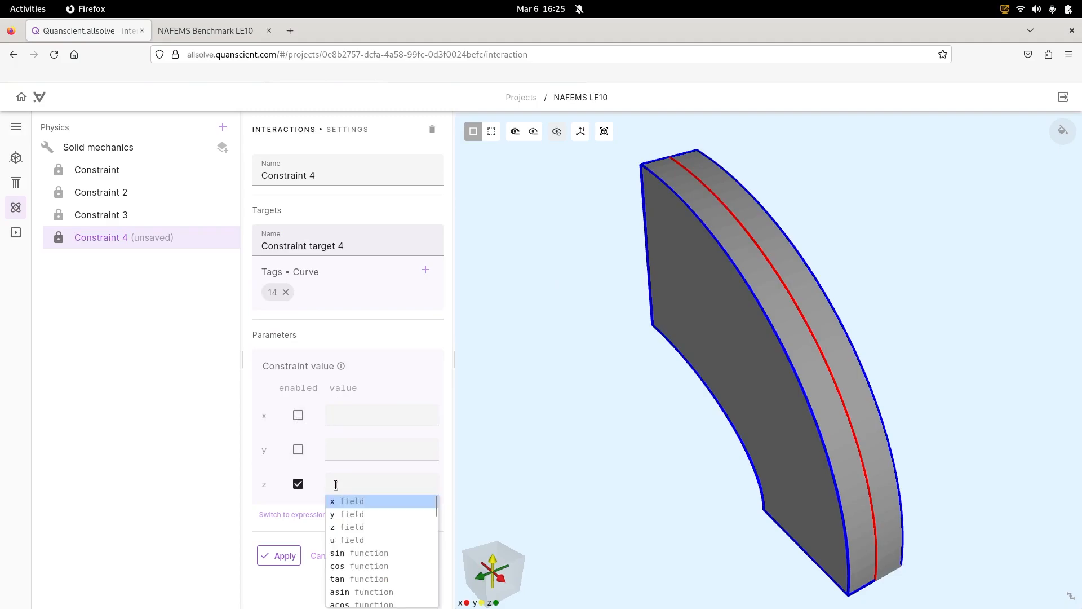
text(0)
click(270, 556)
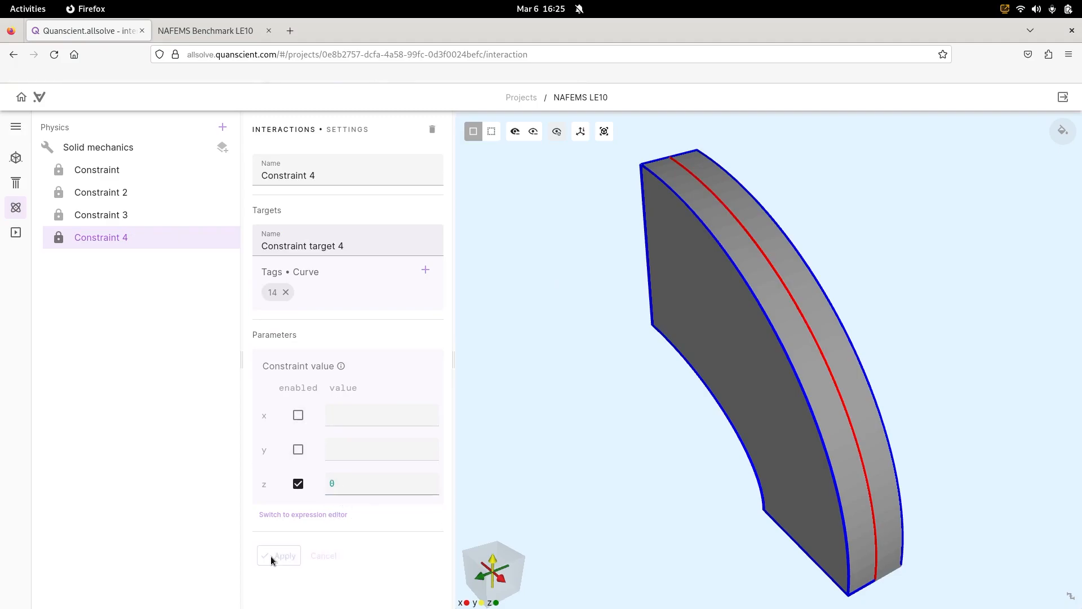
Step: Add a load interaction to the solid mechanics physics with a surface region on the plate's upper face
drag(539, 432, 684, 336)
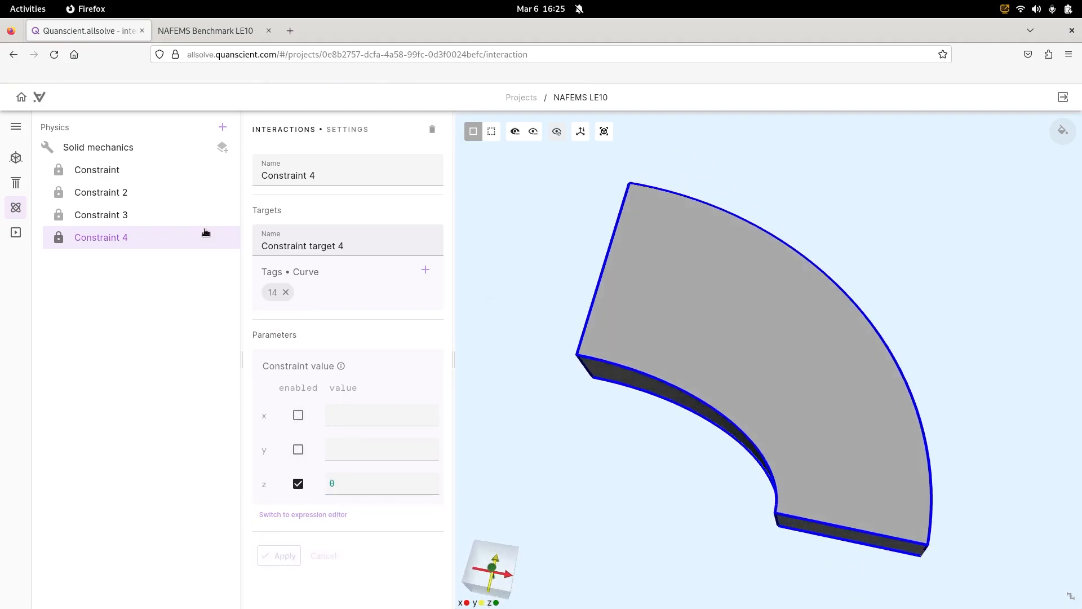
click(222, 147)
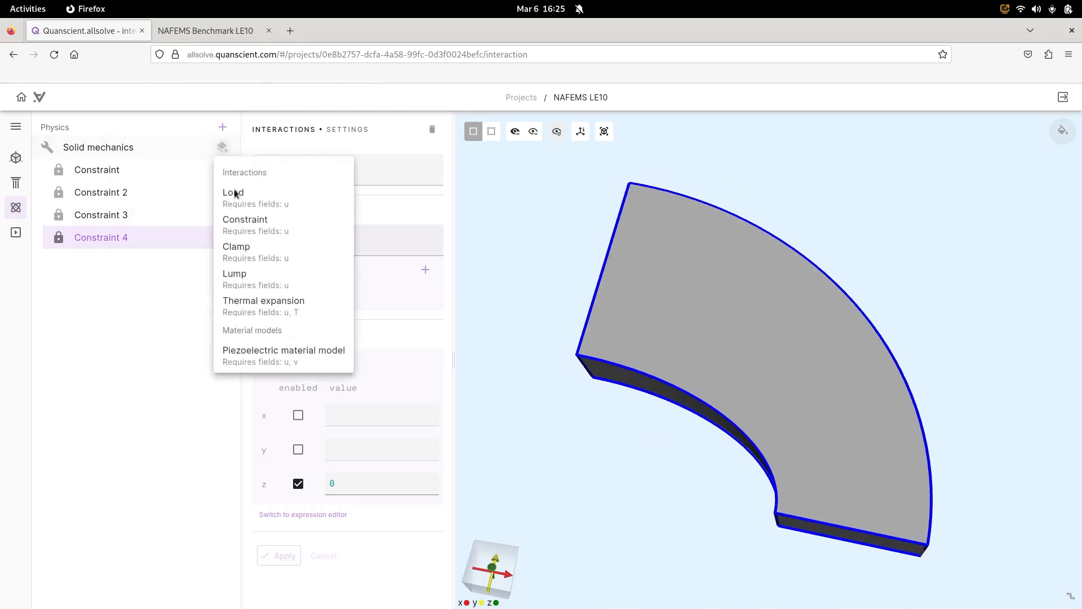
click(243, 197)
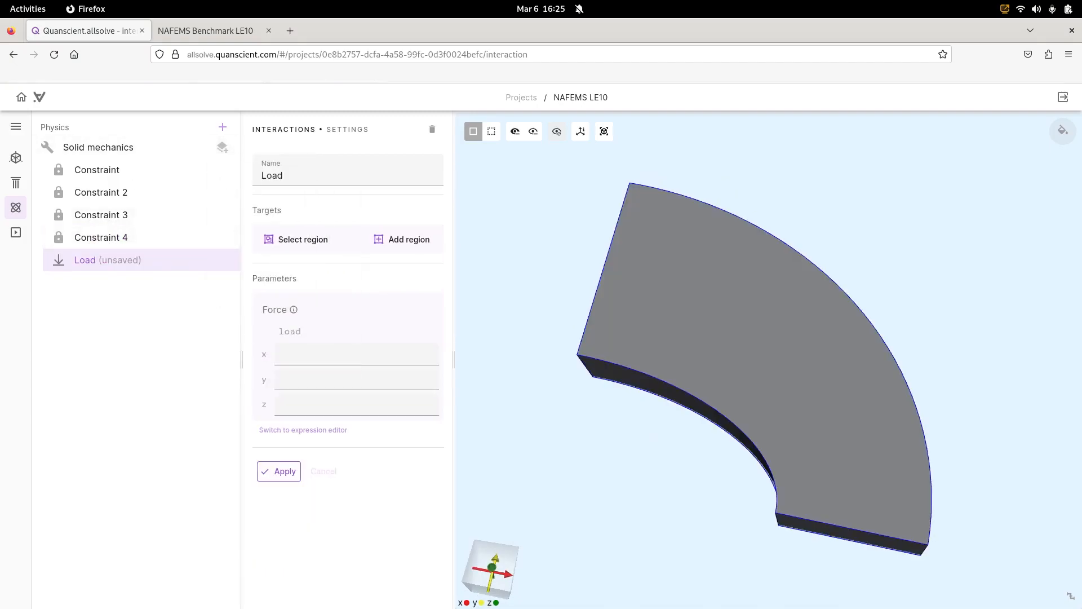
drag(532, 184, 554, 143)
drag(513, 231, 515, 214)
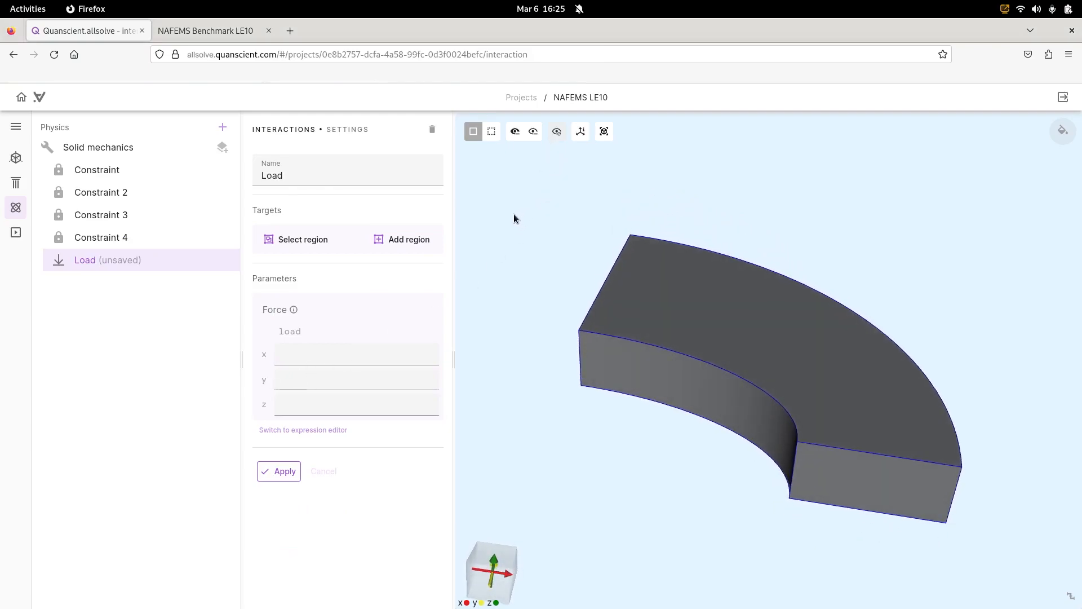
click(409, 239)
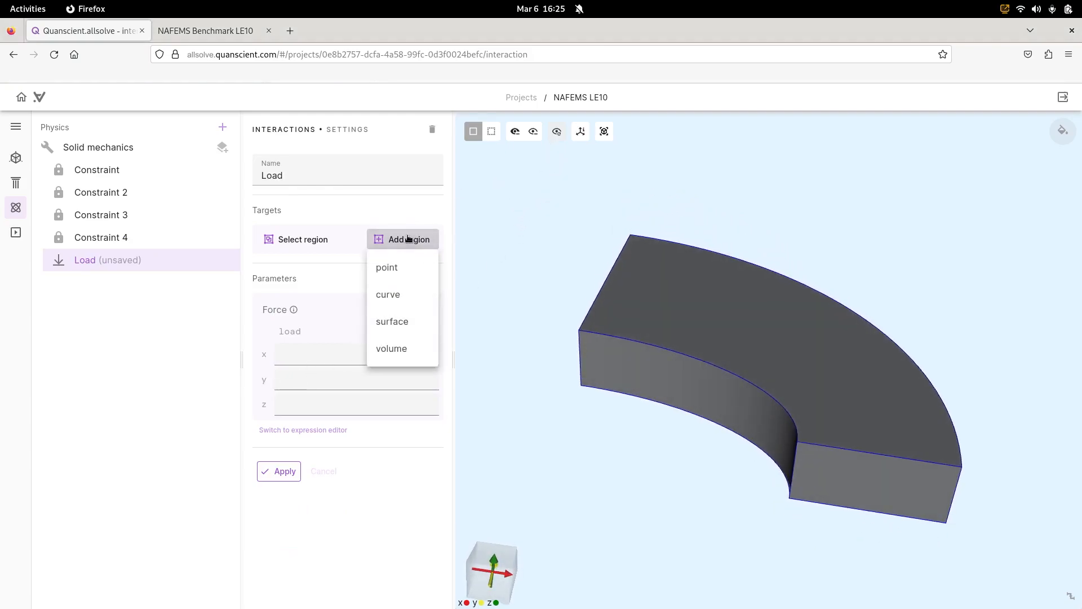
click(390, 319)
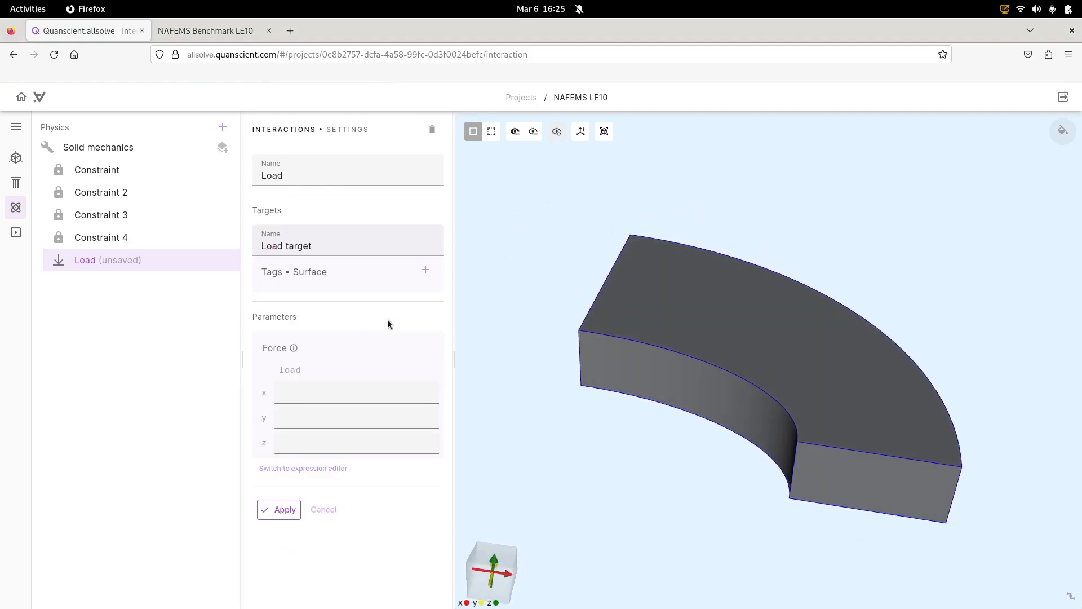
click(719, 330)
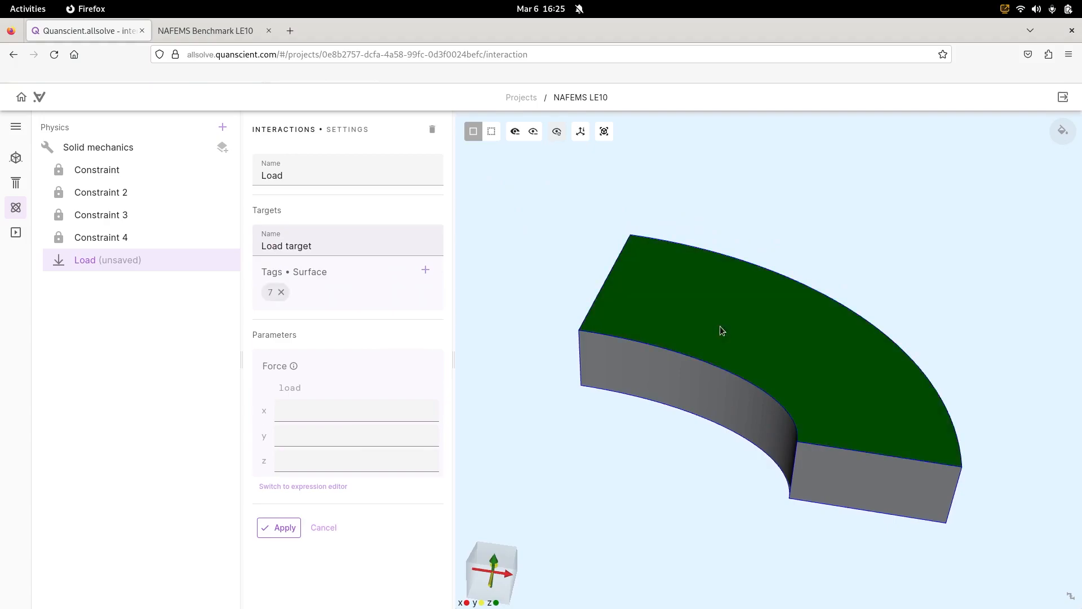
Step: Set the load's force to x = 0, y = 0 and z = -1000000, and apply it
click(330, 412)
text(0)
click(314, 437)
text(0)
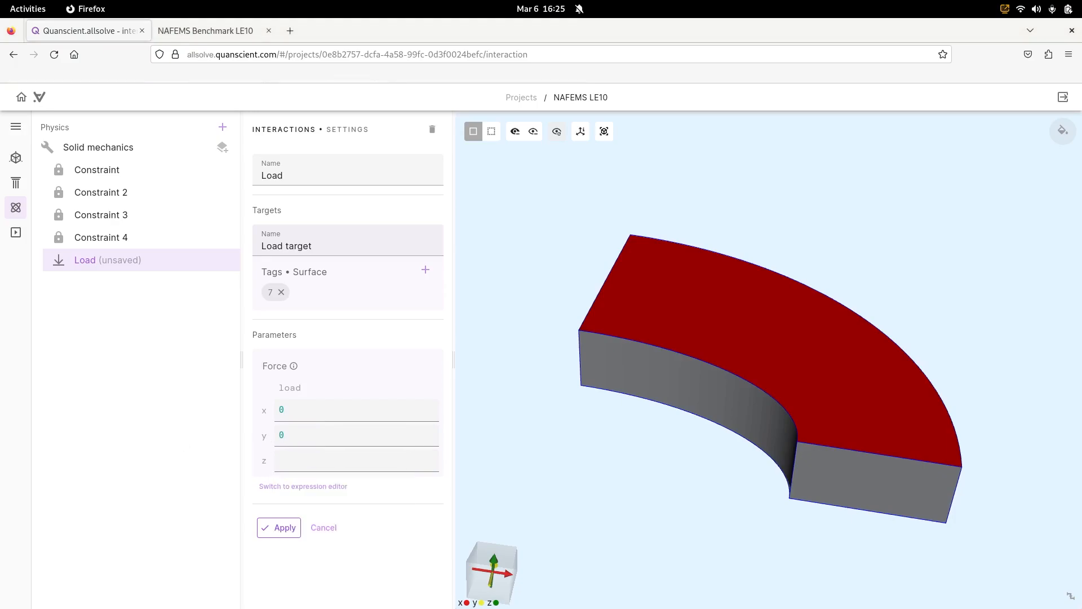
click(350, 461)
text(-1000000)
click(281, 530)
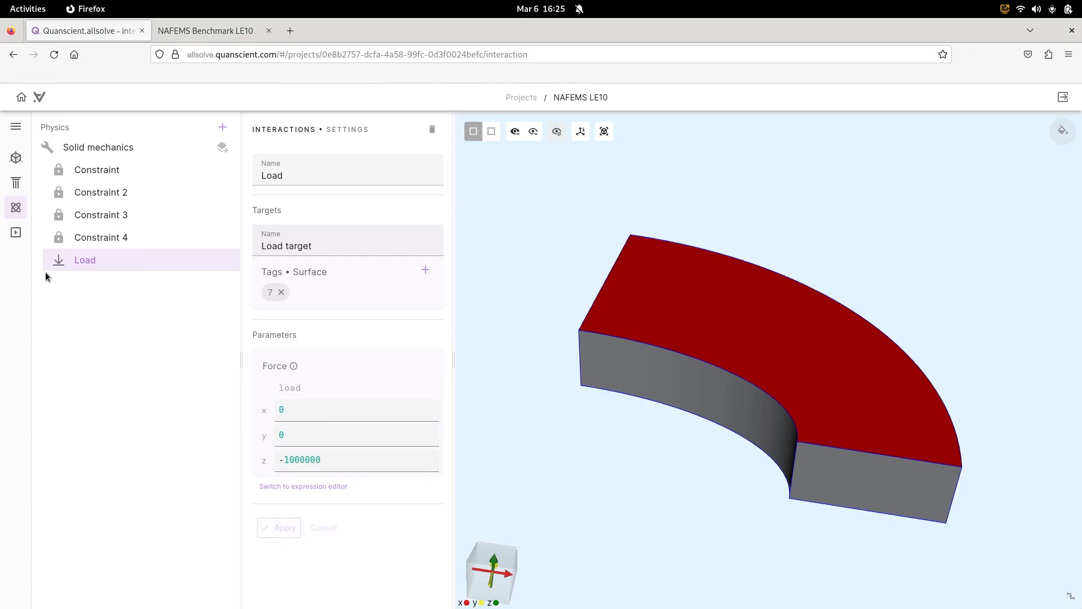
Step: Create a new simulation and set its mesh quality to Expert settings with the Default mesher
click(15, 232)
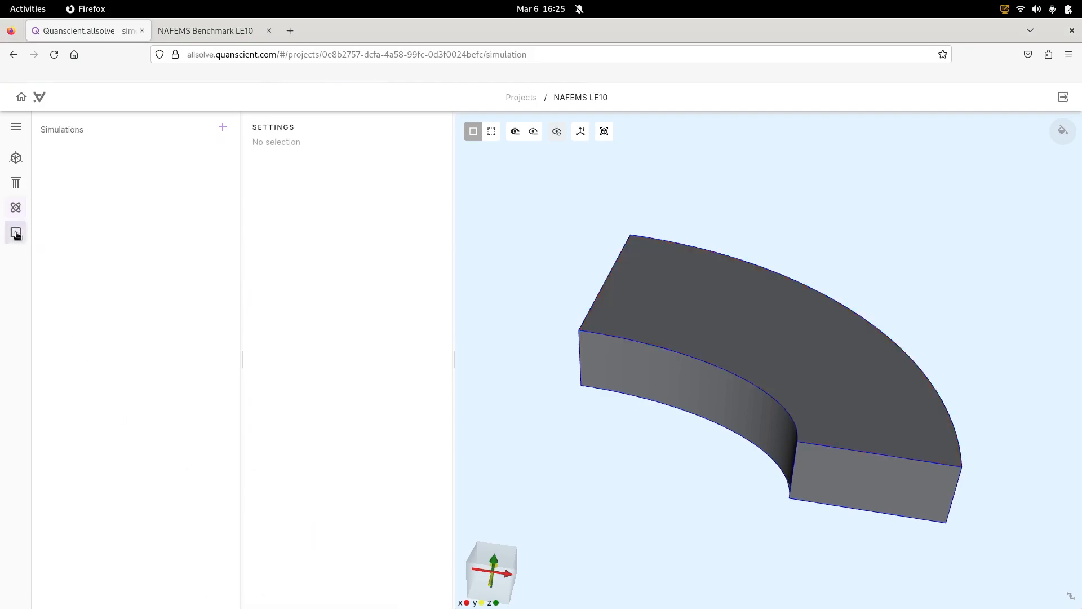
click(222, 129)
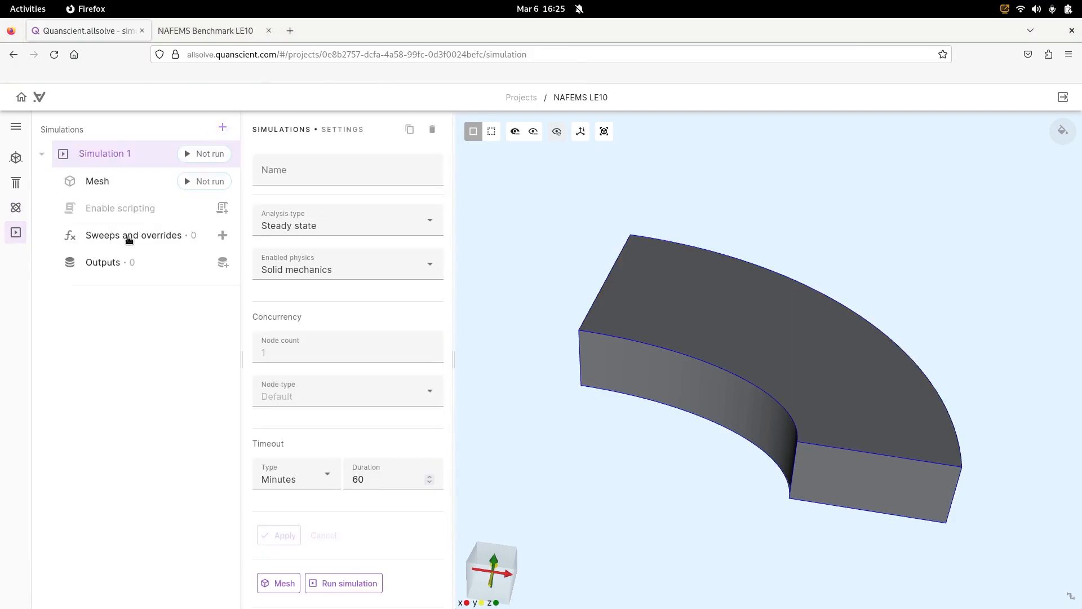
click(138, 181)
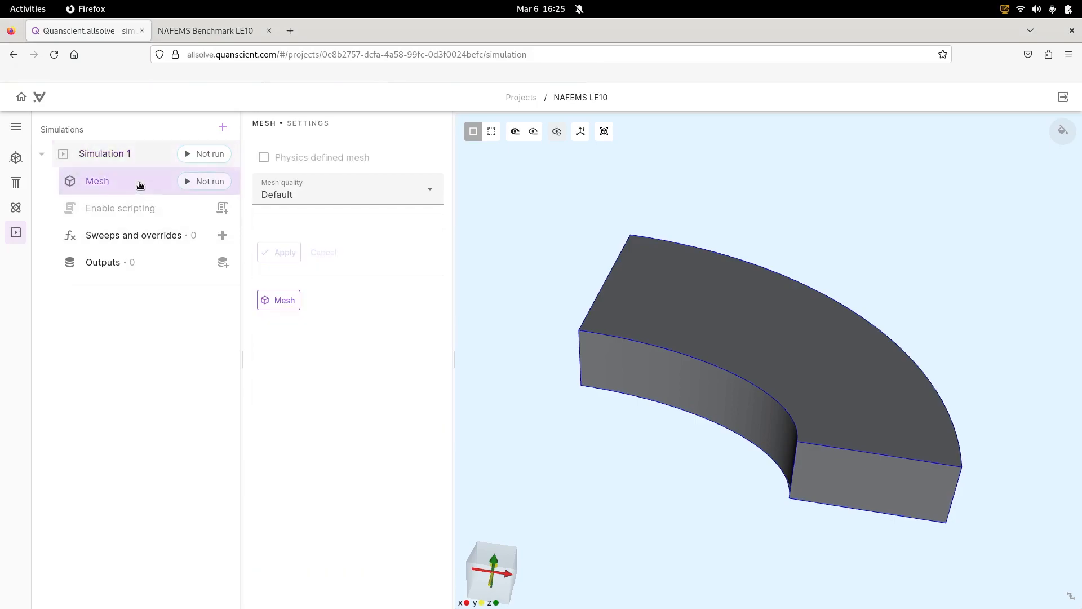
click(310, 197)
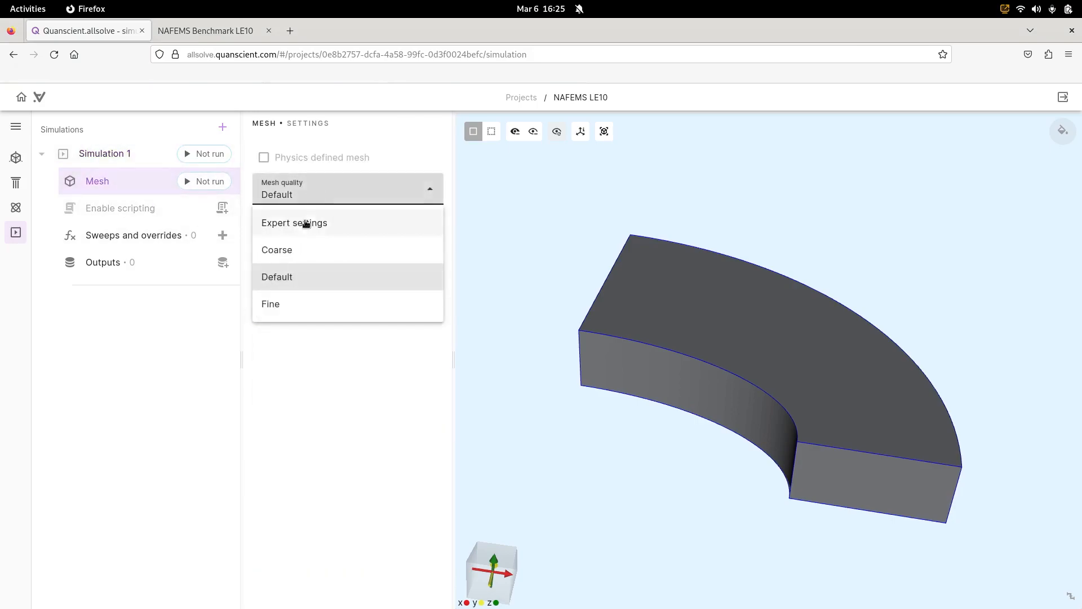
click(272, 223)
click(272, 241)
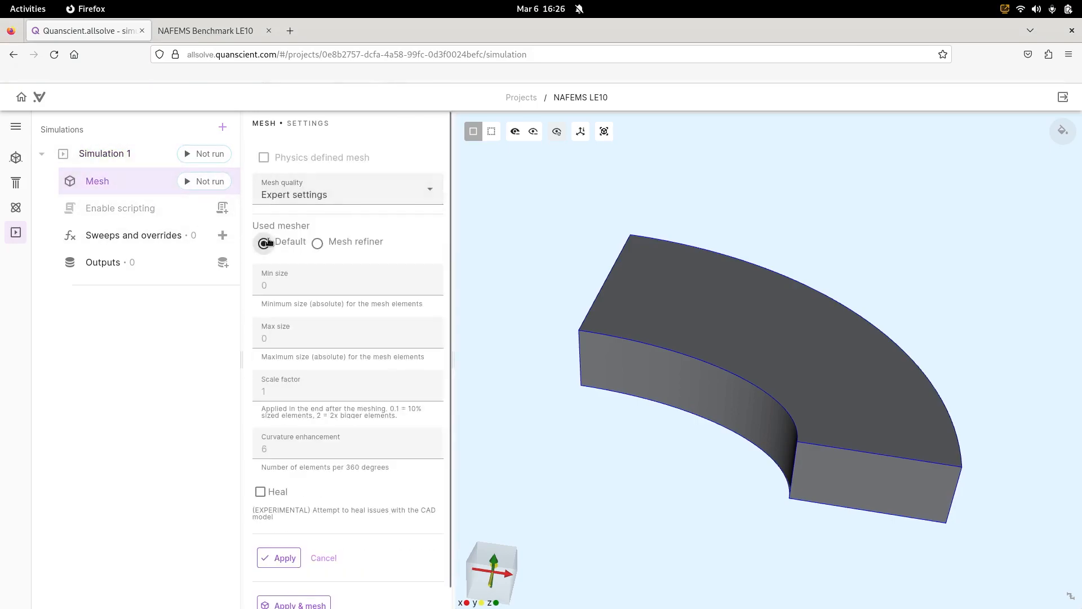
Step: Set the mesh scale factor to 0.2 and curvature enhancement to 62, apply the settings and start meshing
click(292, 393)
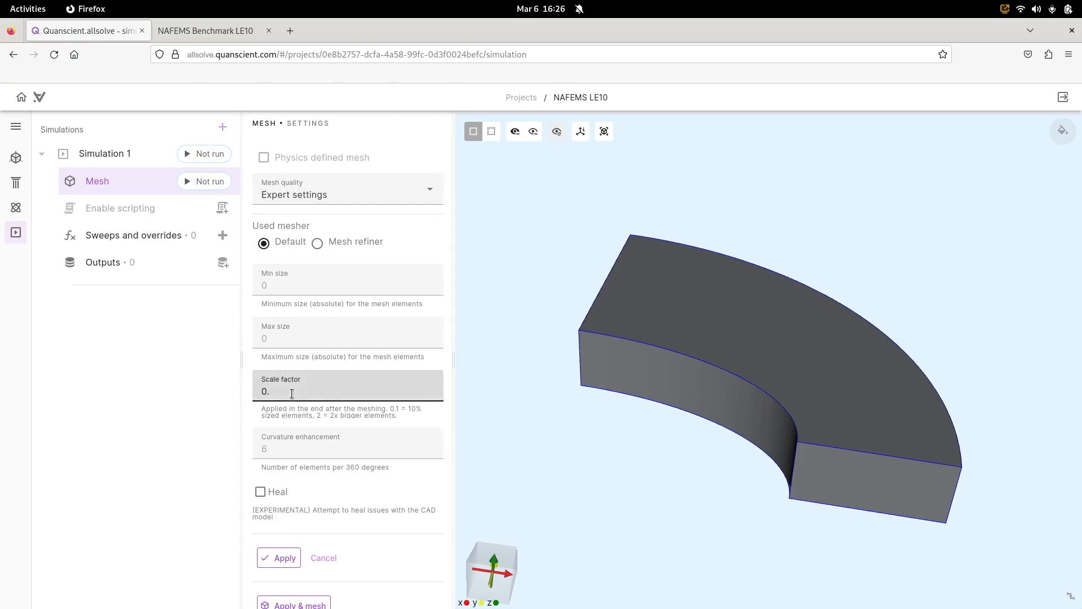
text(0.2)
click(308, 447)
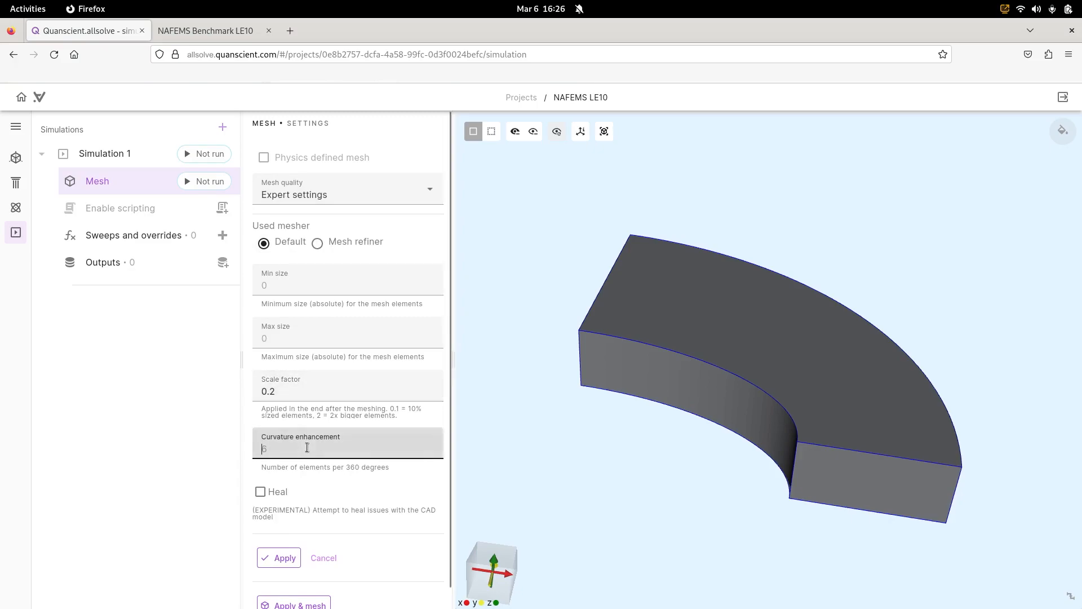
text(62)
click(276, 560)
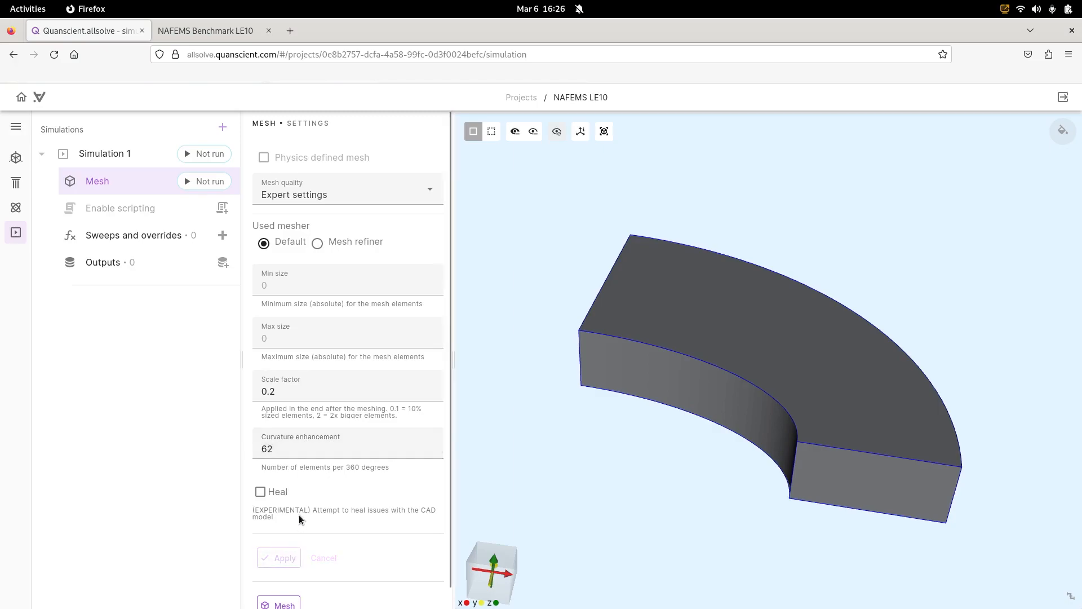
scroll(313, 482, down, 1)
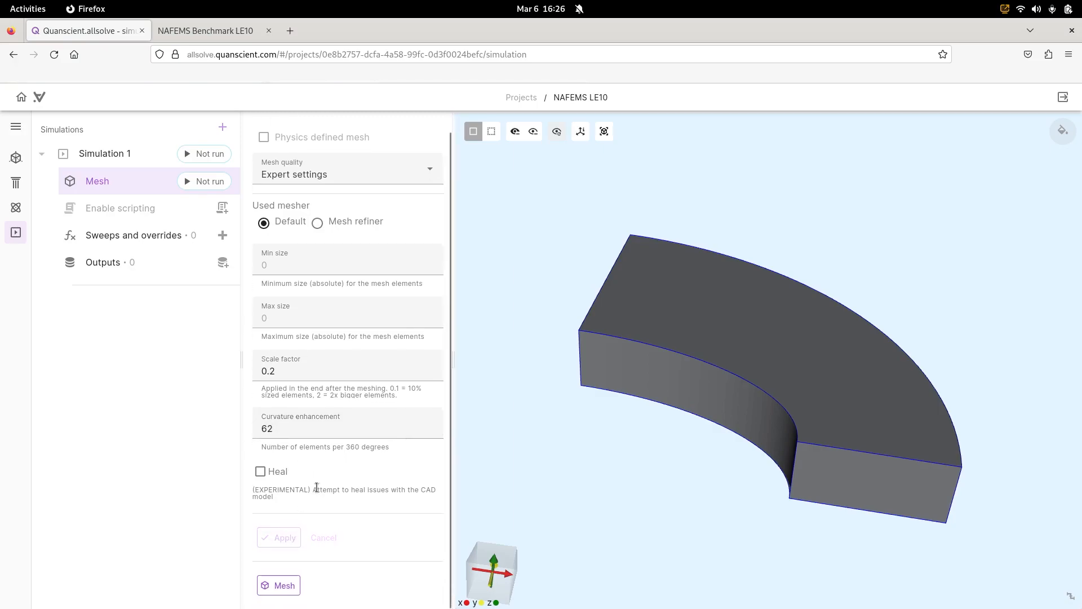
click(283, 587)
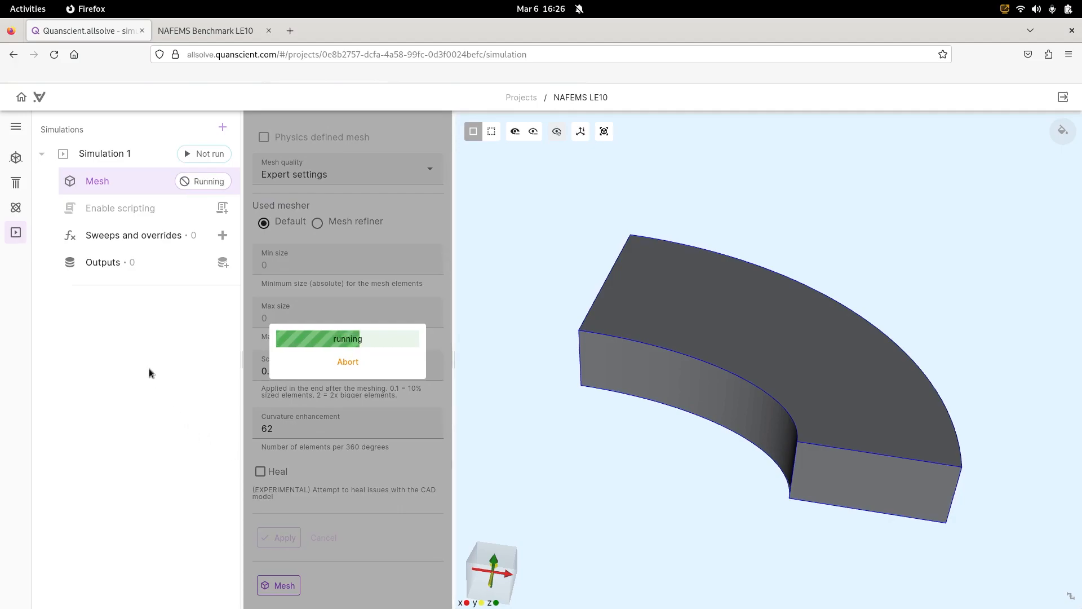
Step: Add the displacement field u as a simulation output and enable scripting for the simulation
click(222, 262)
click(252, 432)
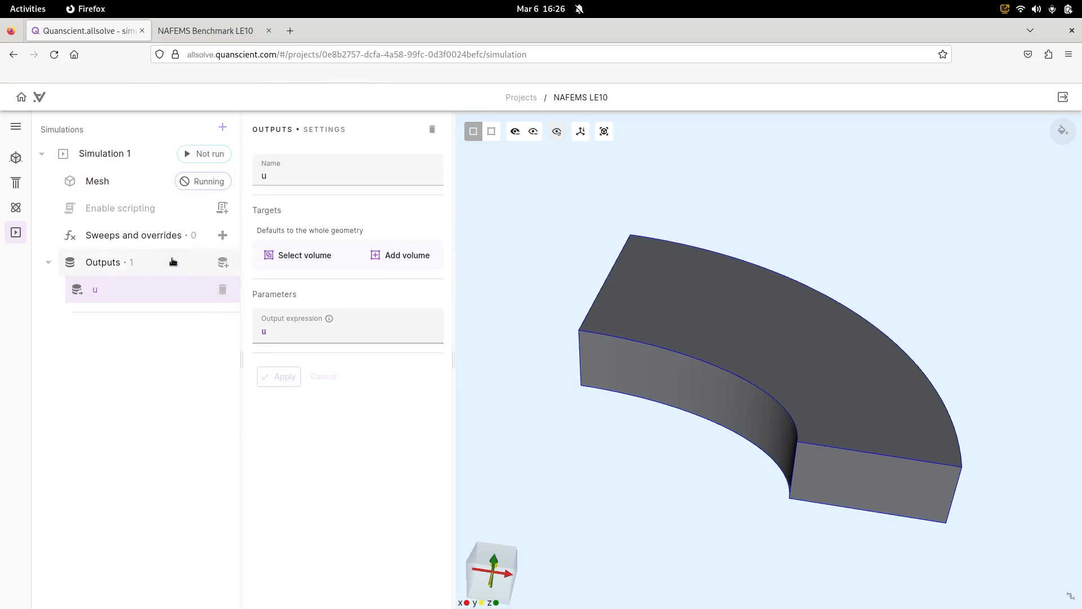
click(146, 209)
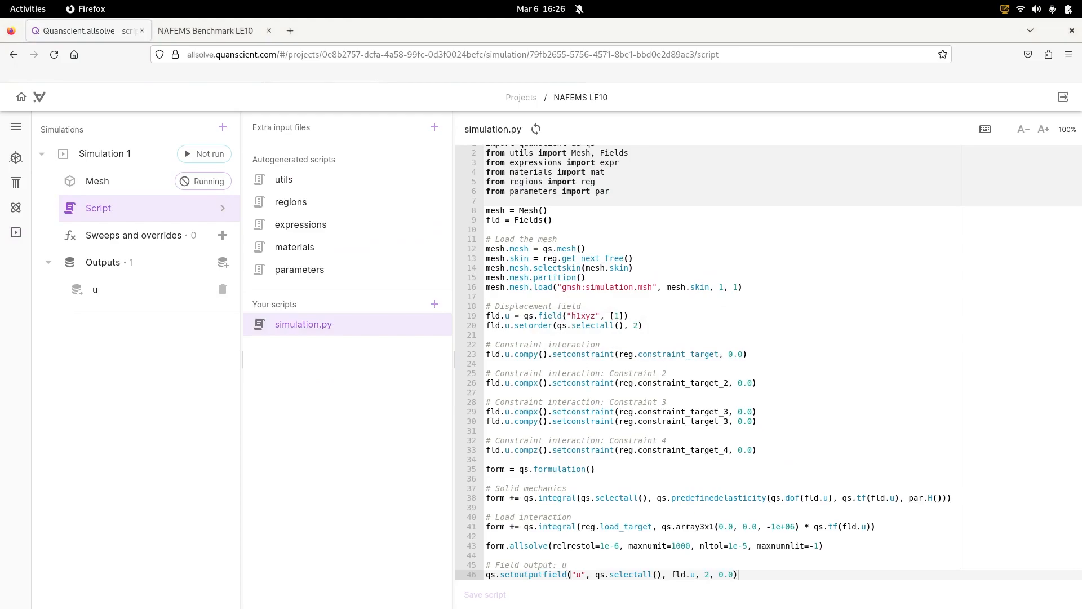
Step: After form.allsolve, insert code defining sigma = par.H() * qs.strain(fld.u), interpolating component 1 at [2, 0, 0.3] as syyval and printing it; save the script
click(666, 557)
key(Return)
text(sigma = par.H() * qs.strain(fld.u) syyval = qs.comp(1, sigma).allinterpolate(qs.selectall(), [2, 0, 0.3])[0]  qs.printonrank(0, "Sigma yy at [2, 0, 0.3] m  is "+str(syyval)))
key(Return)
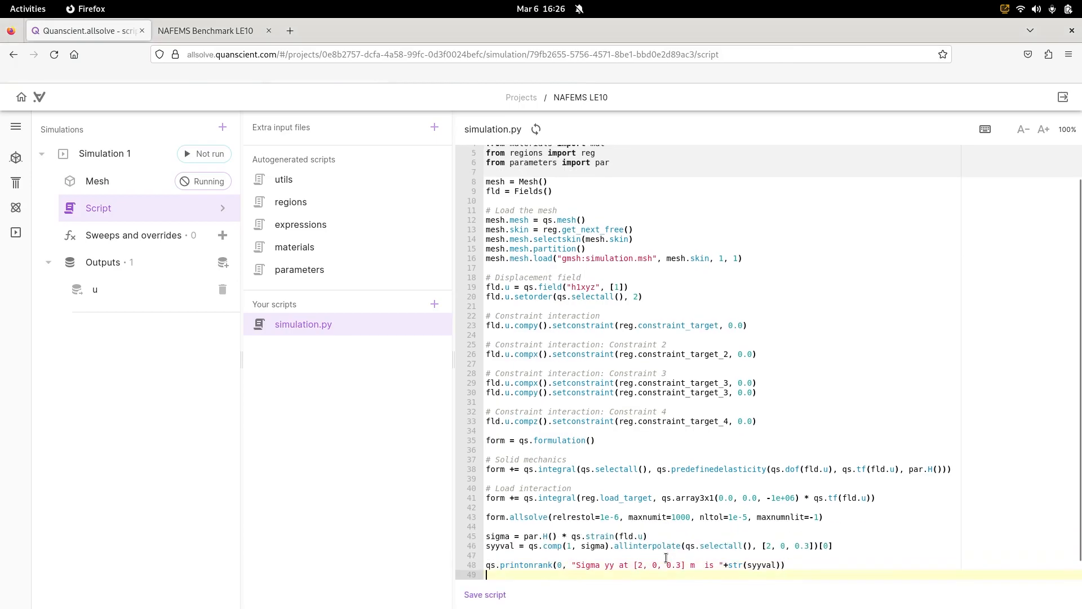
scroll(784, 484, down, 1)
click(478, 601)
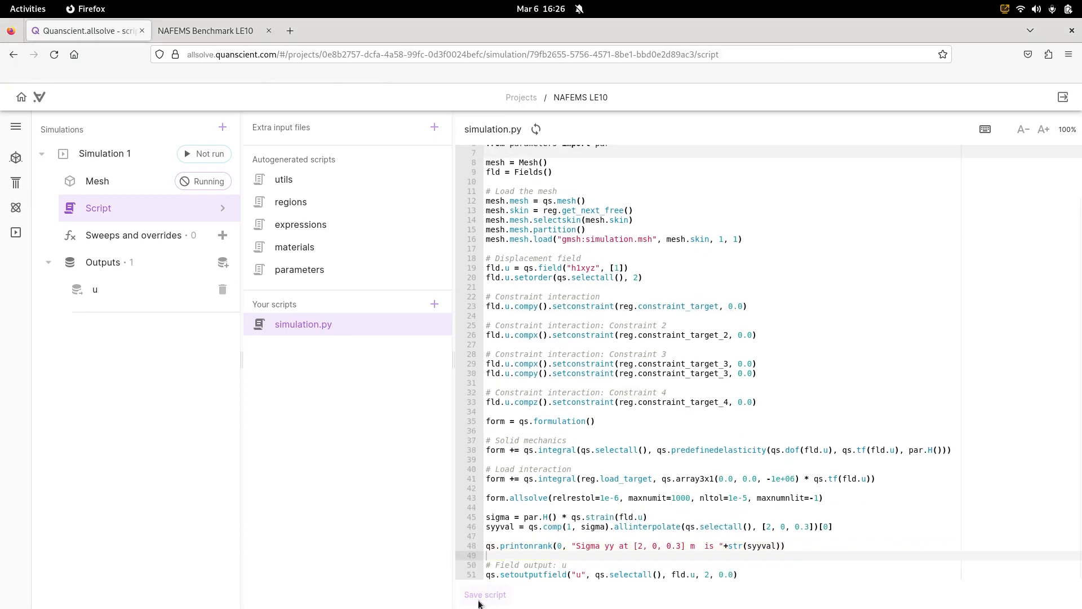
Step: Review the added stress code: the par.H() and strain terms, the sigma component selection and the interpolation point coordinates
drag(524, 517, 556, 515)
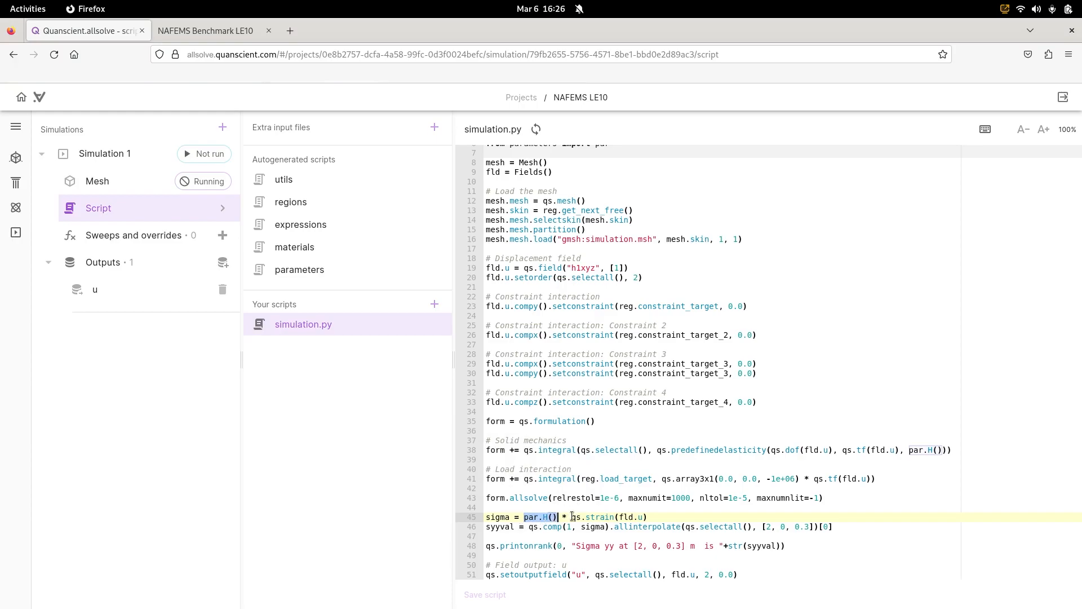
drag(572, 517, 663, 515)
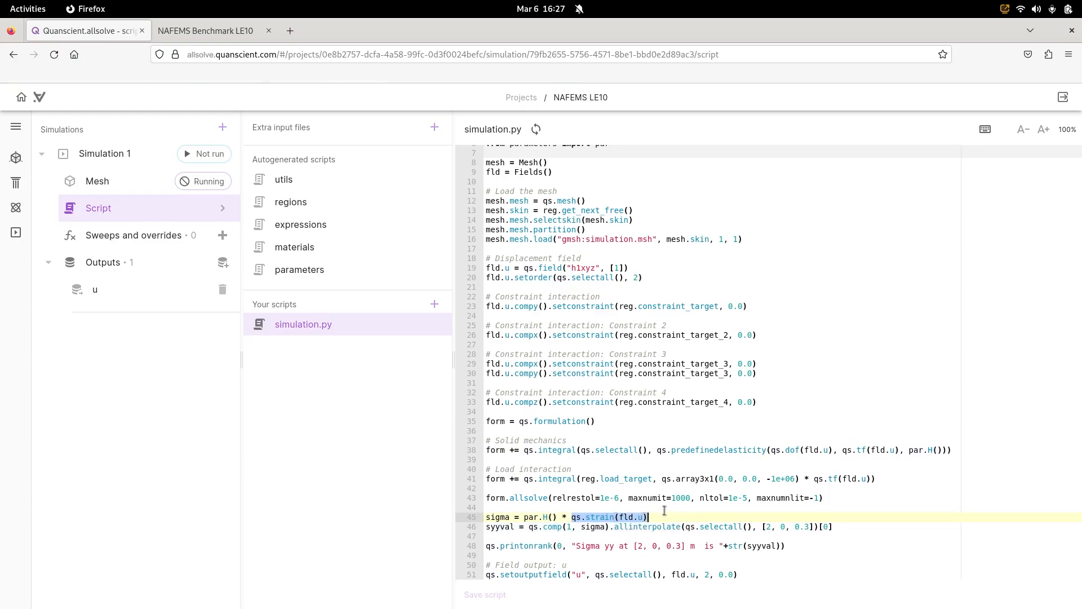
click(665, 509)
double_click(501, 517)
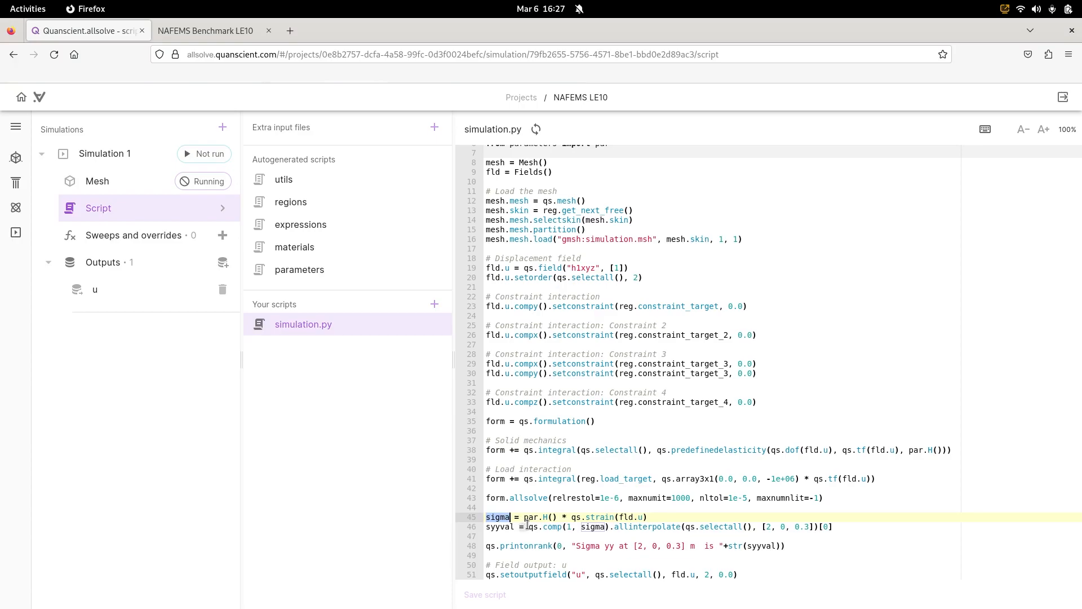
drag(530, 527, 615, 529)
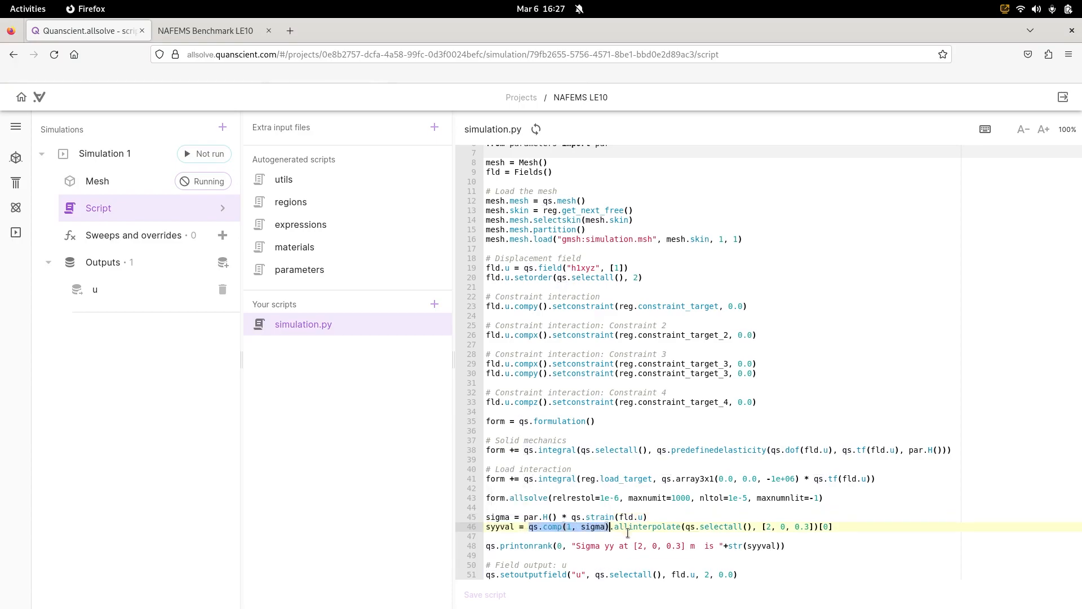
click(628, 534)
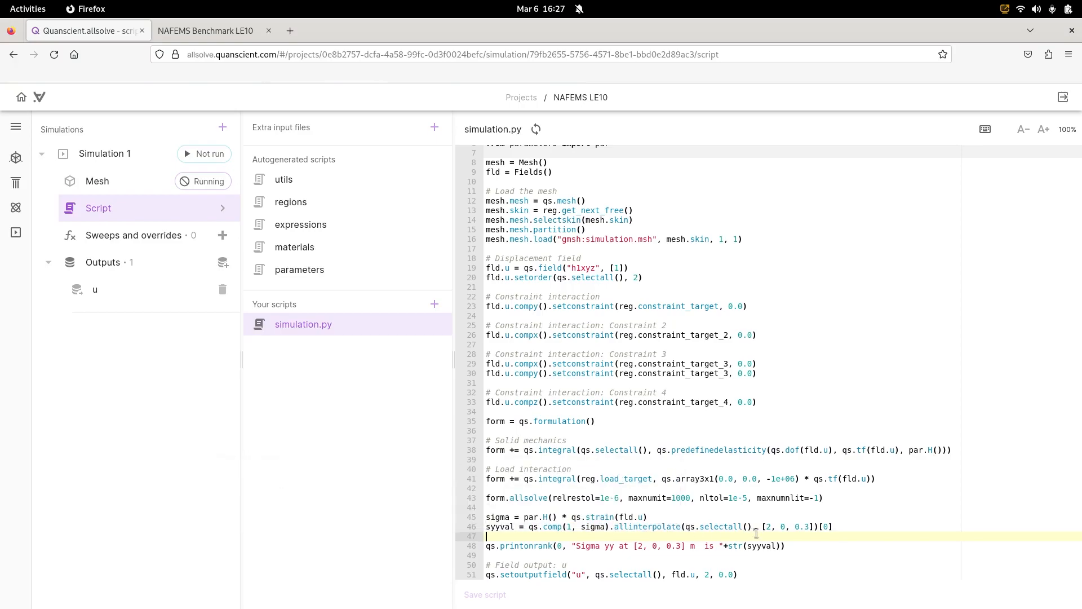
drag(764, 527, 810, 525)
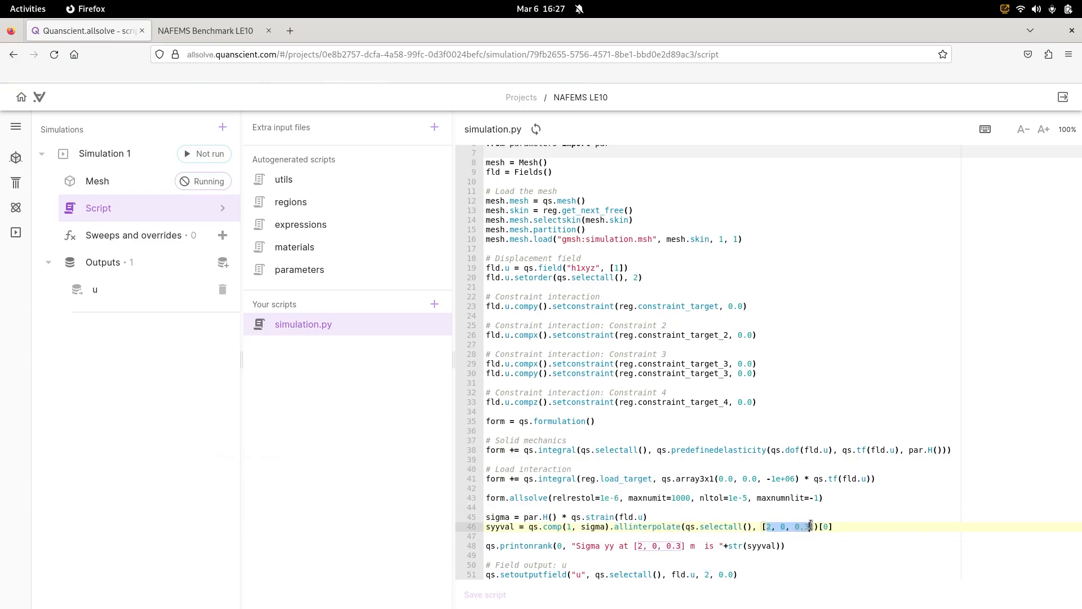
click(841, 533)
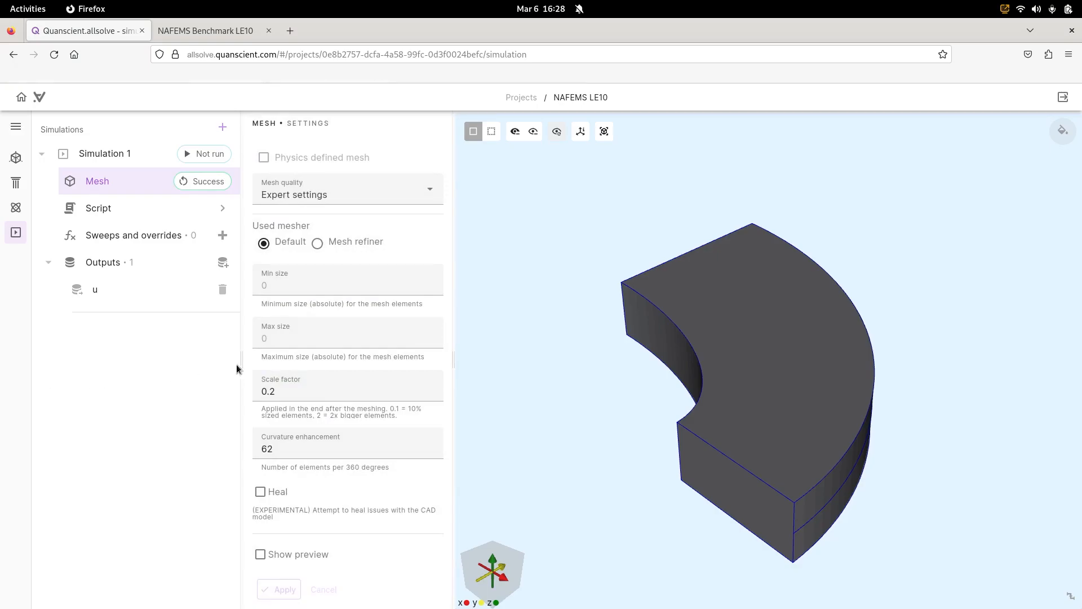
Step: Turn on the mesh preview and examine the element distribution on the plate's top and inner curved side
scroll(299, 406, down, 2)
click(308, 504)
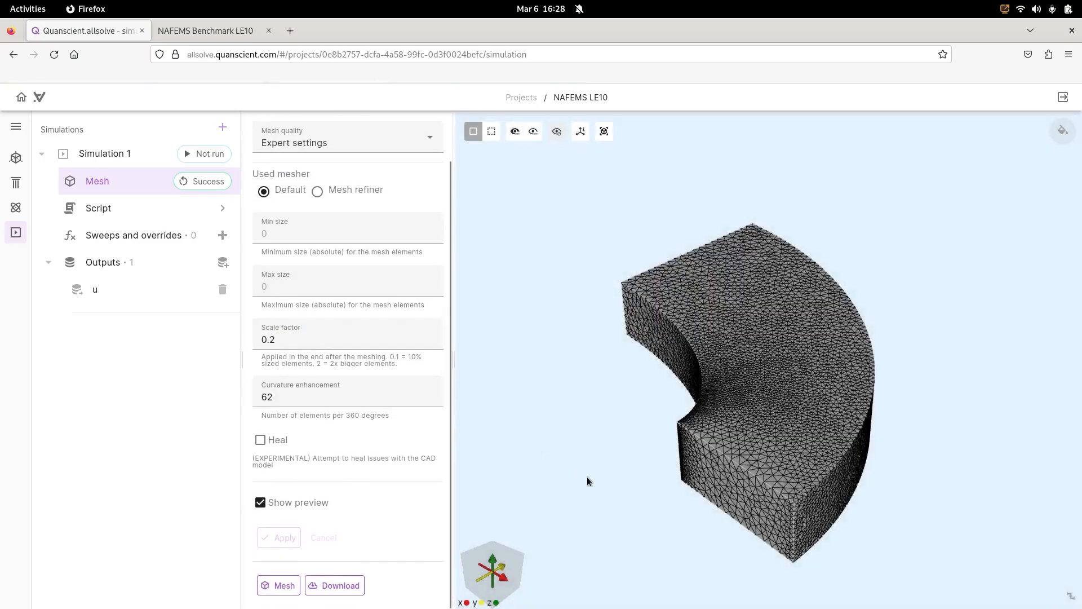
drag(588, 480, 828, 549)
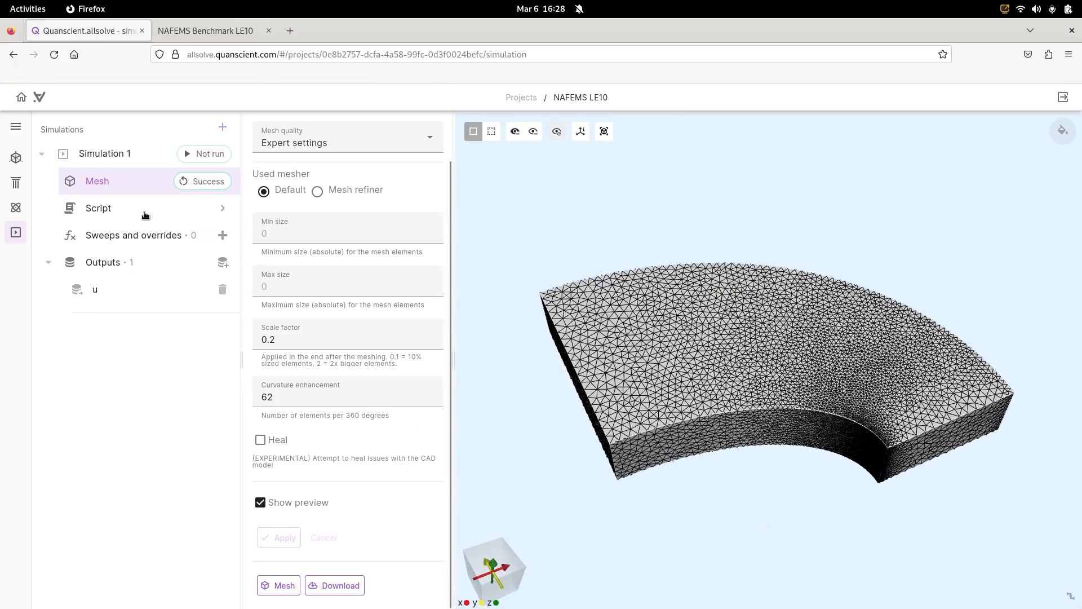
Step: Set Simulation 1 to a node count of 50 with node type 1 CPU, 16 GB, apply the settings and run the simulation
click(137, 154)
click(281, 292)
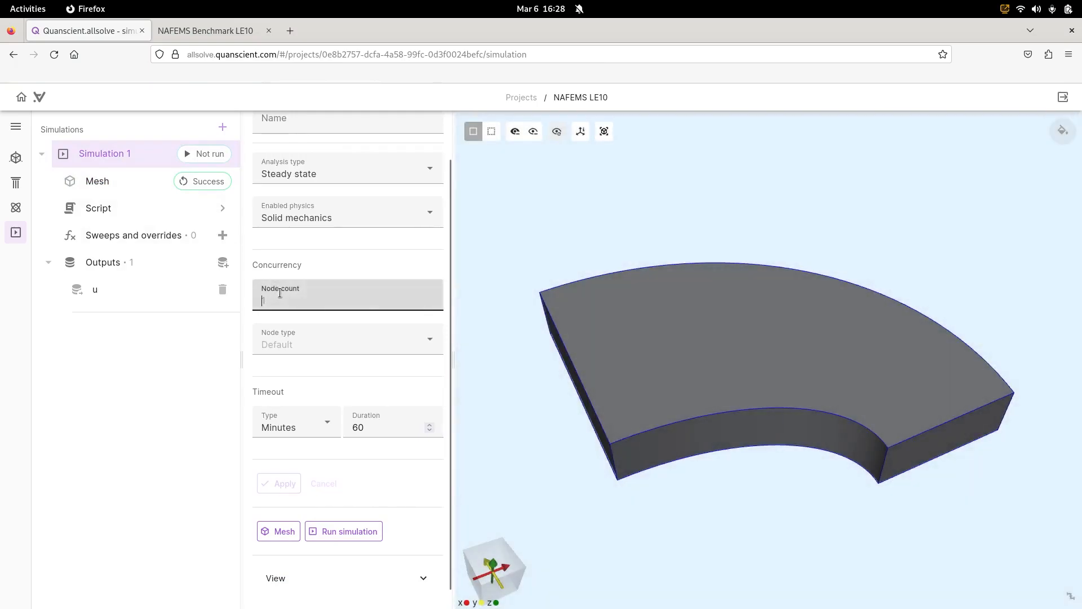
text(50)
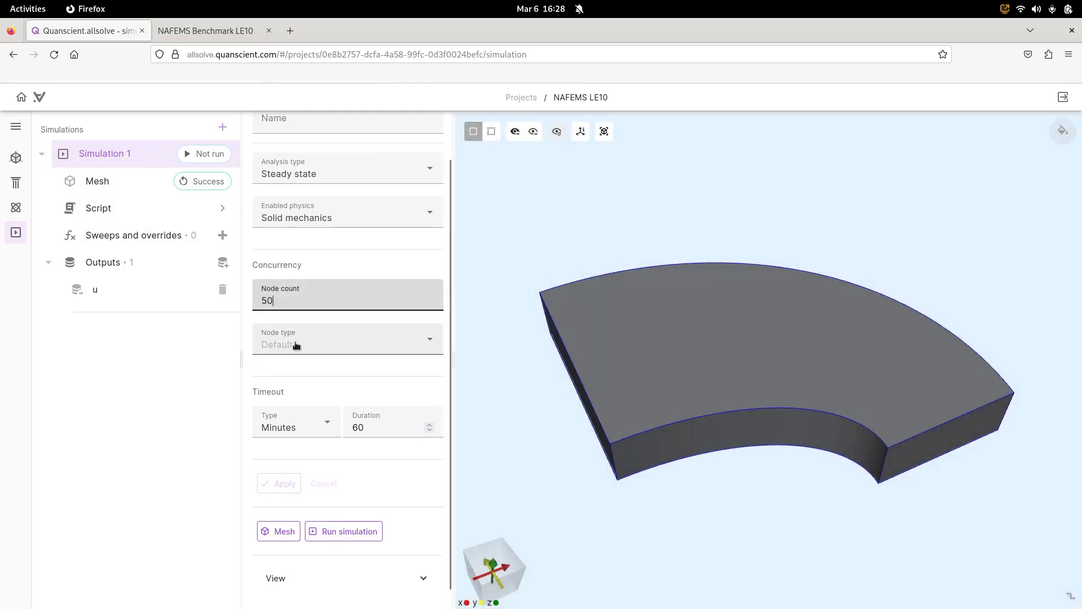
click(293, 345)
click(299, 399)
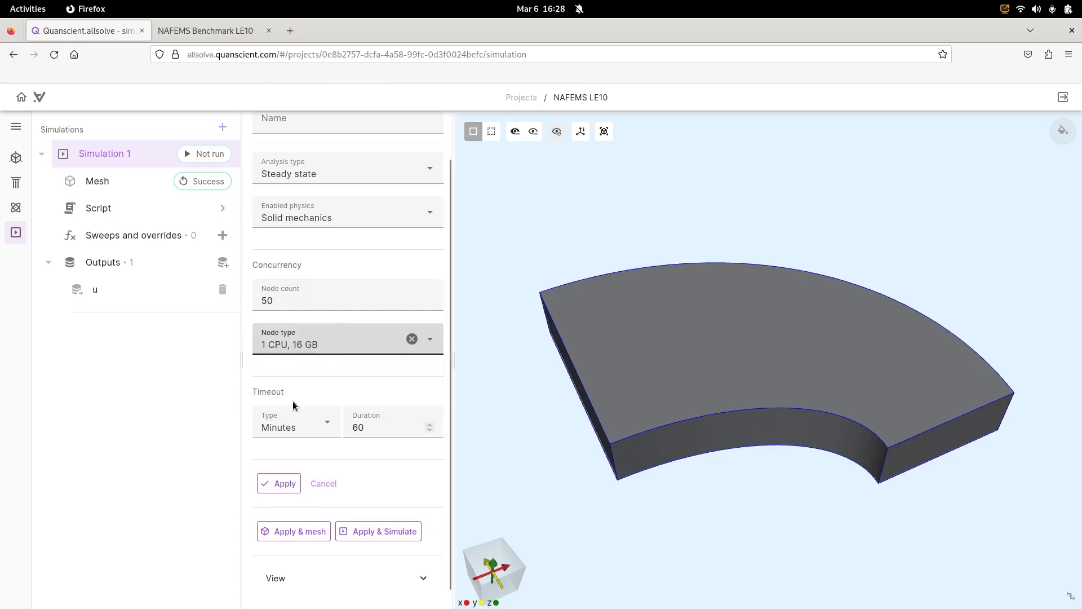
click(283, 484)
click(359, 530)
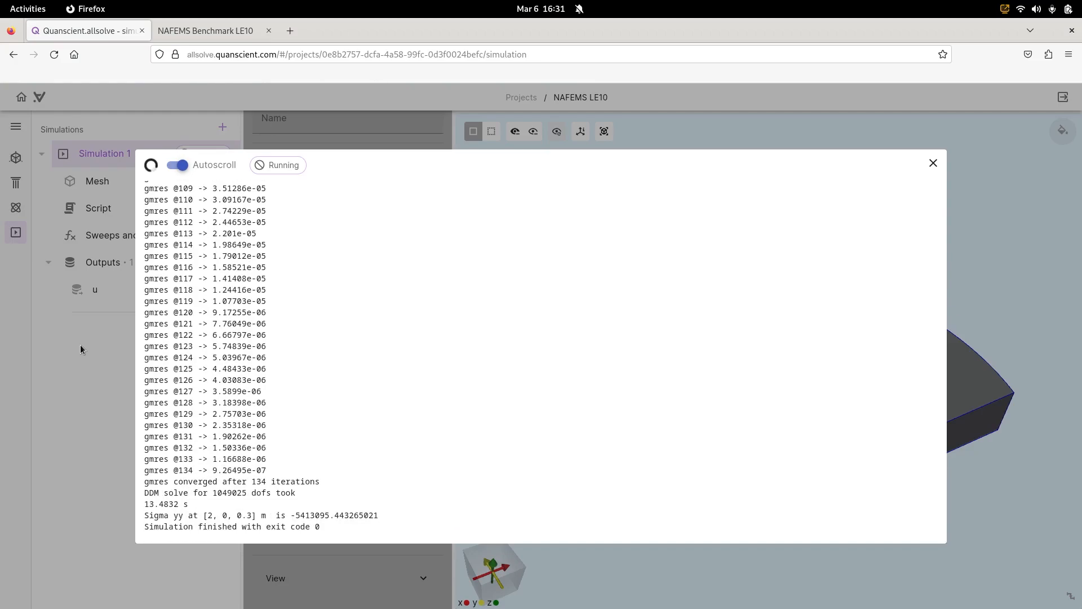
Step: Check the yy stress at [2, 0, 0.3] and the DDM solve time in the simulation log, and close the log
drag(300, 515, 328, 518)
drag(184, 504, 151, 503)
click(175, 426)
click(80, 392)
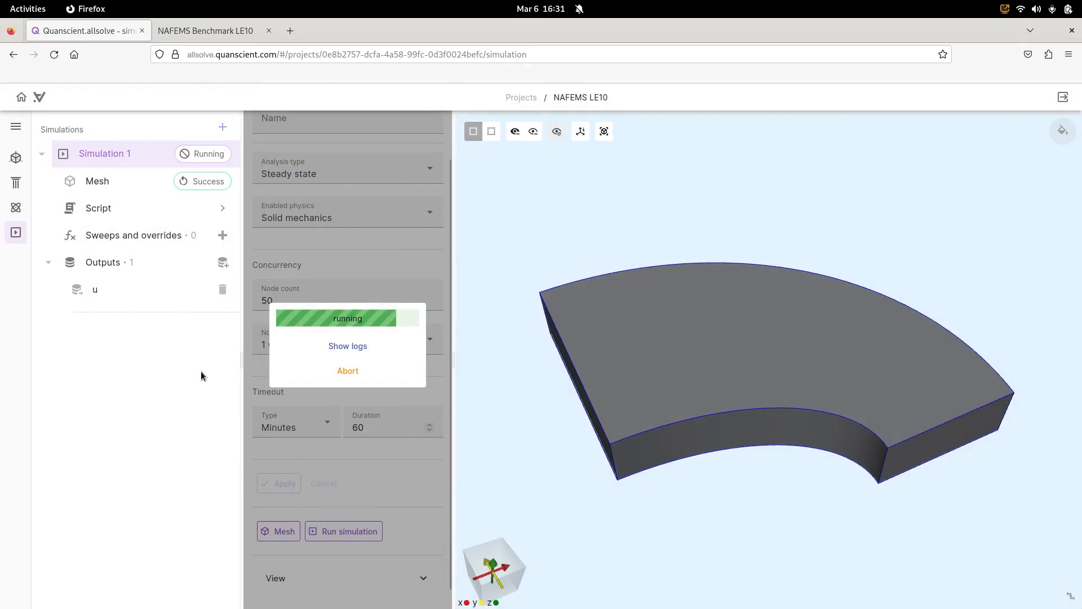
Step: Create a visualization for the simulation results and add the displacement field u to it
click(223, 318)
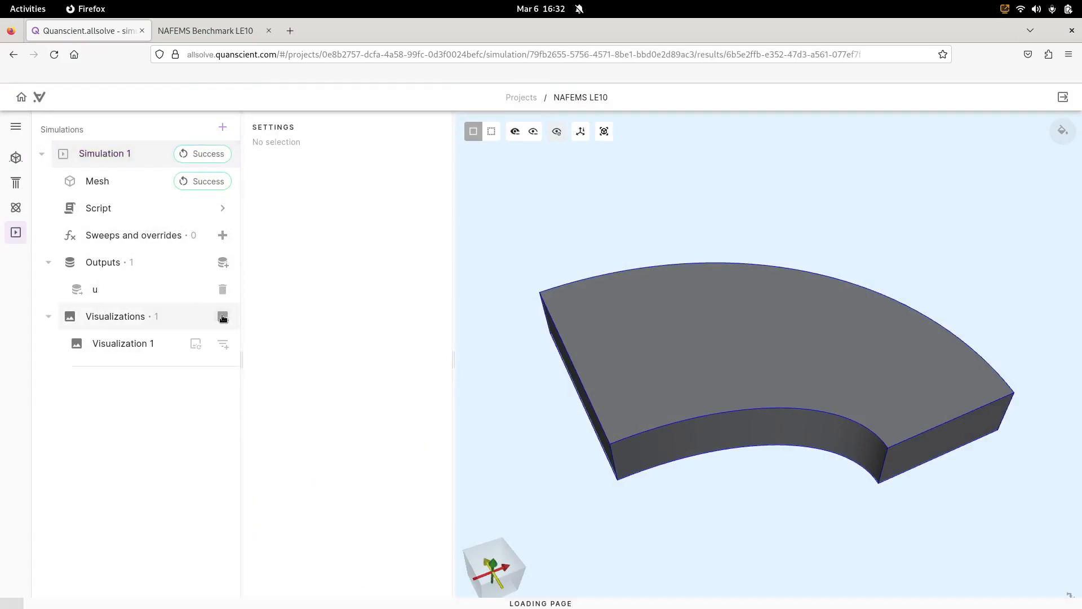
click(222, 345)
click(233, 391)
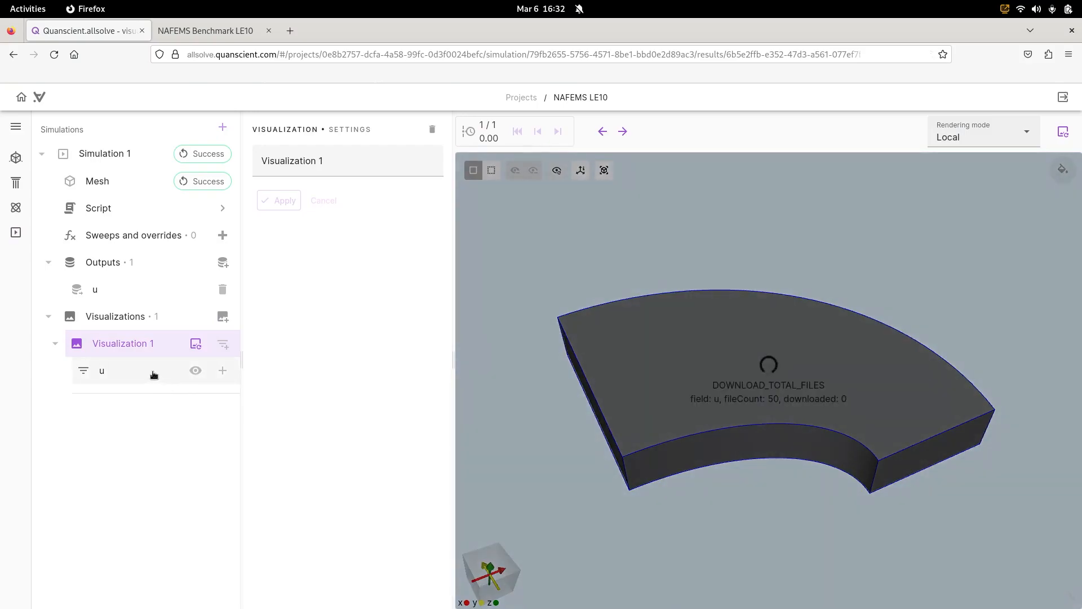
Step: Add a Warp filter to u, reset its scale factor to the current data (1564.6), apply it and render the deformed plate
click(154, 373)
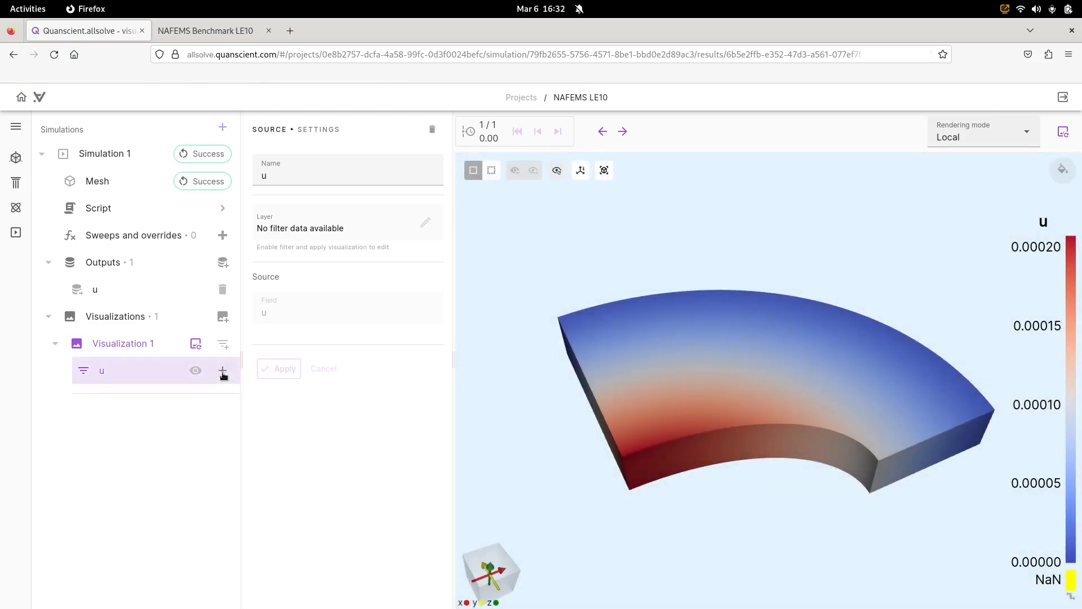
click(223, 373)
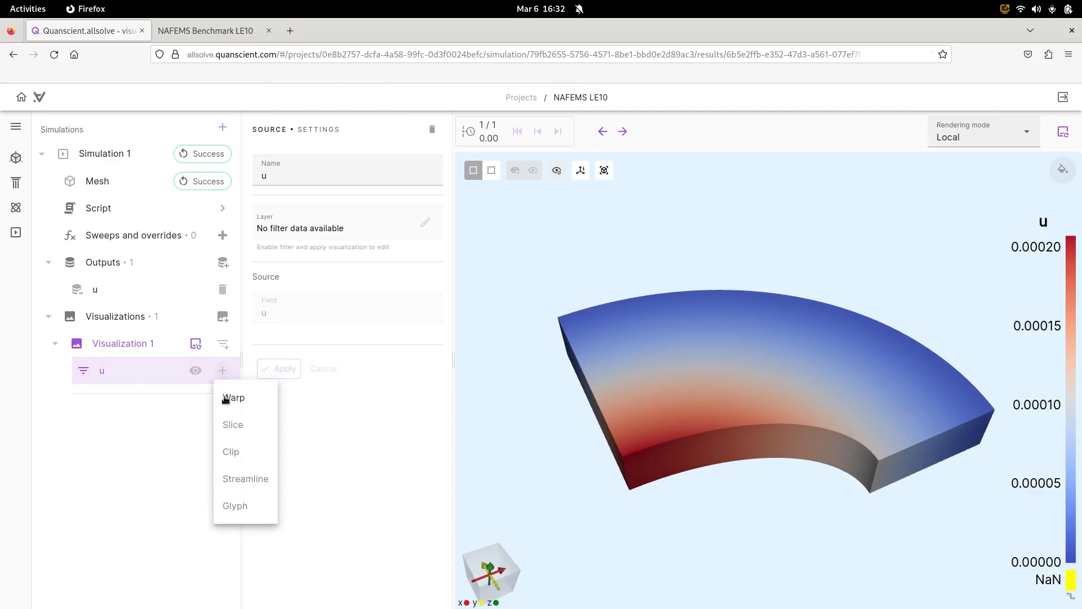
click(226, 398)
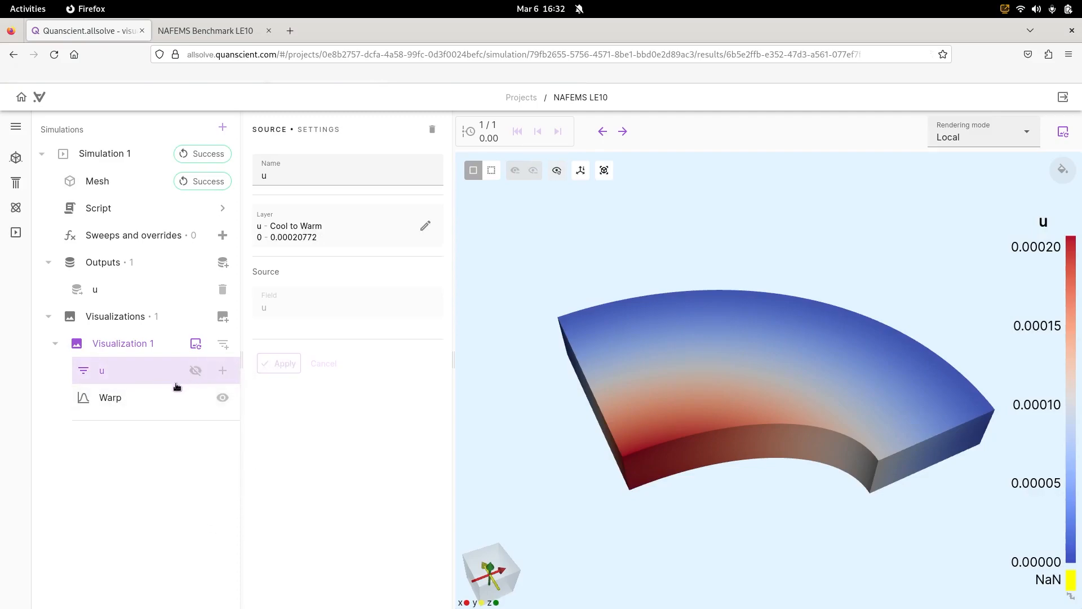
click(162, 397)
click(438, 307)
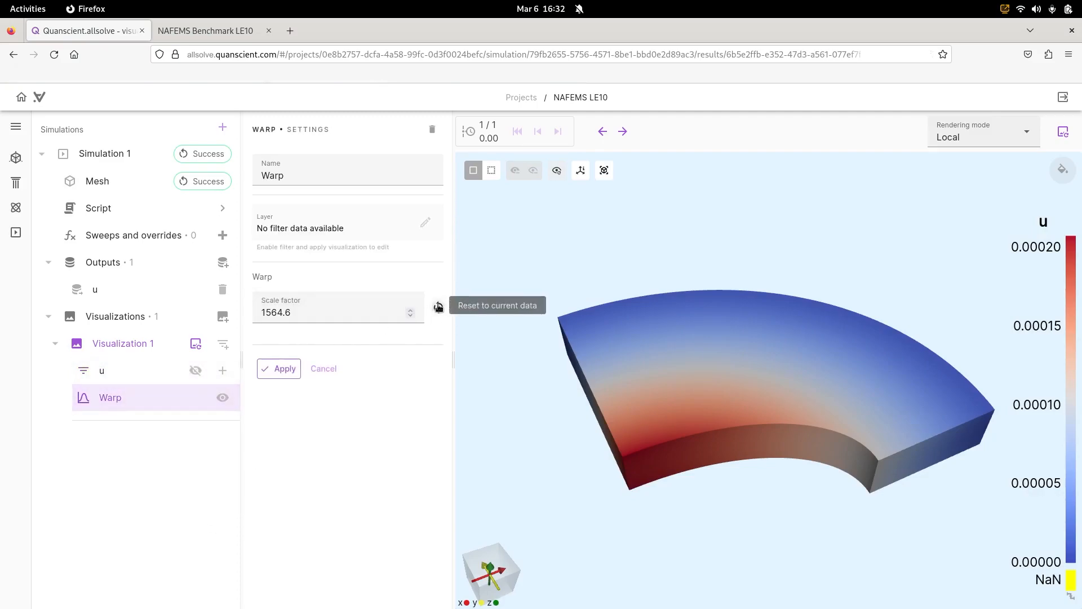
click(282, 370)
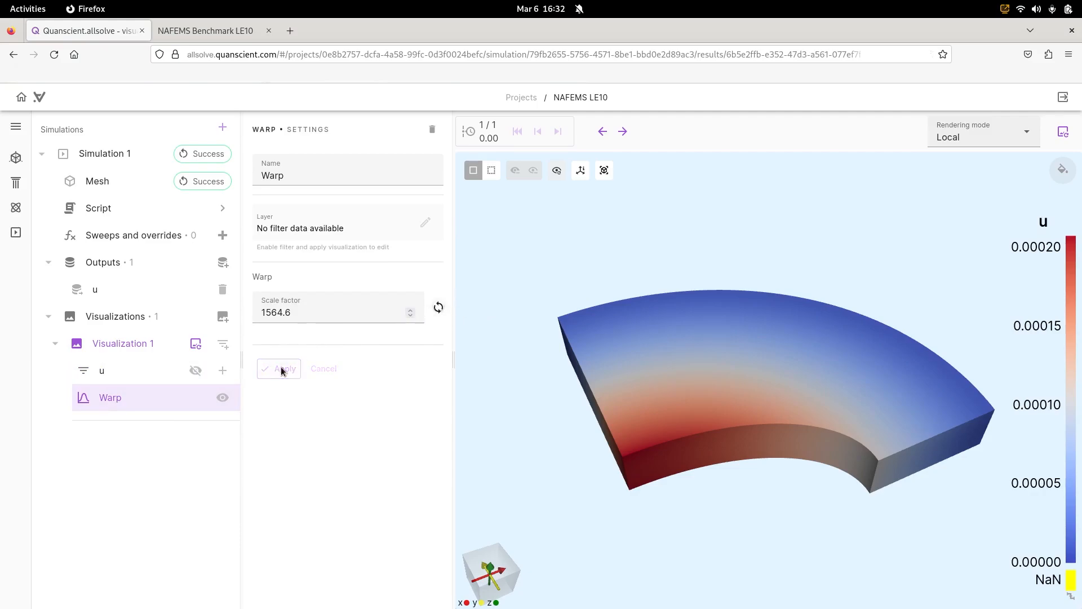
click(1071, 132)
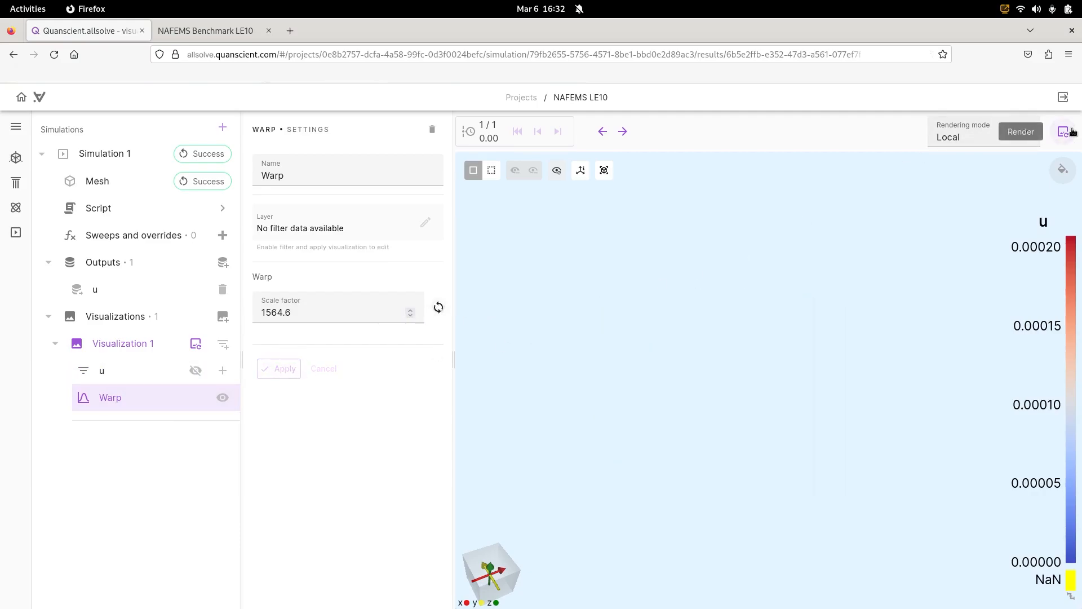
drag(749, 404, 736, 353)
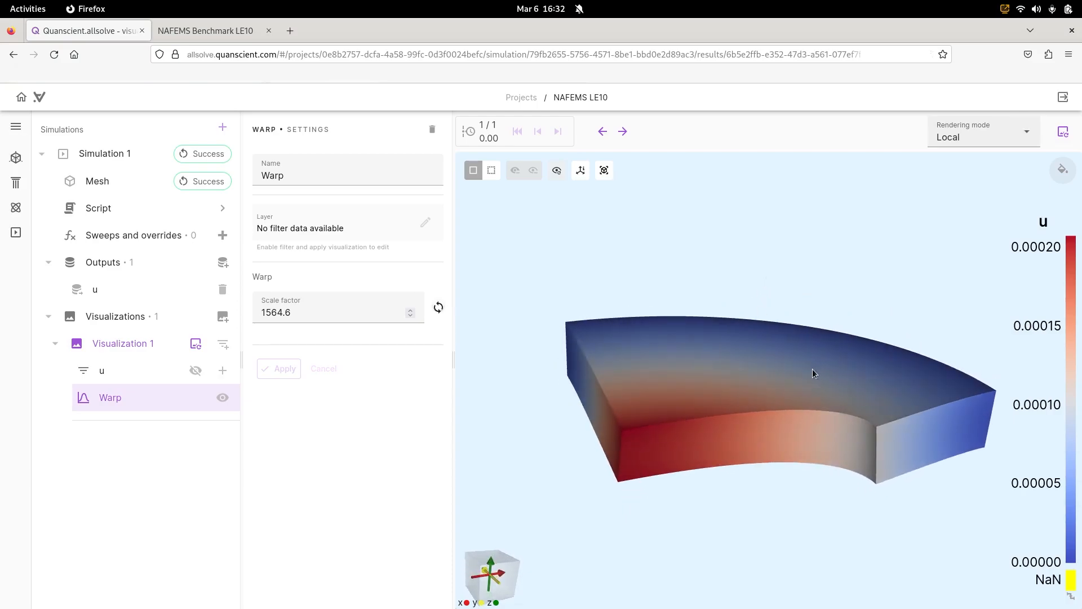